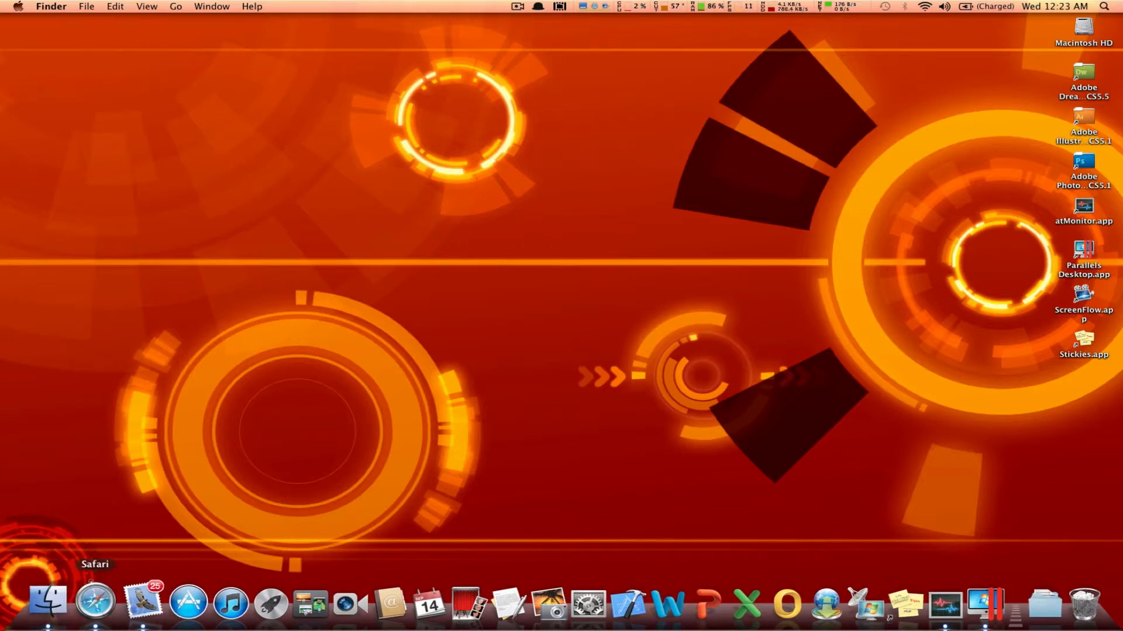
Step: Switch to Safari and examine the Windows Developer Preview download options and system requirements
left_click(96, 604)
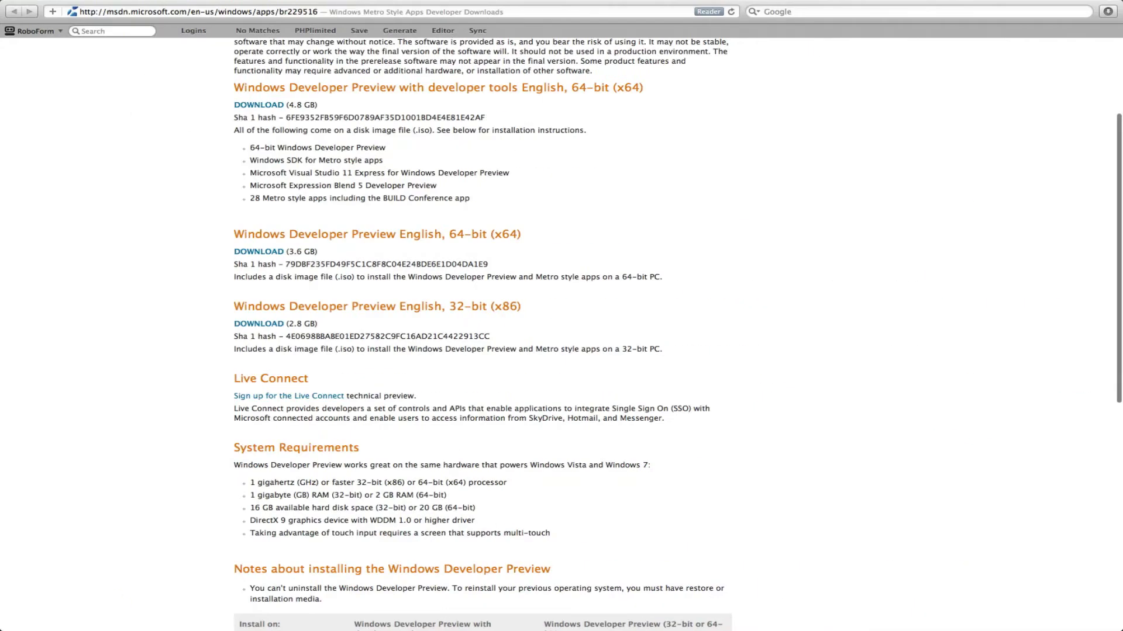
scroll(193, 203, "up", 5)
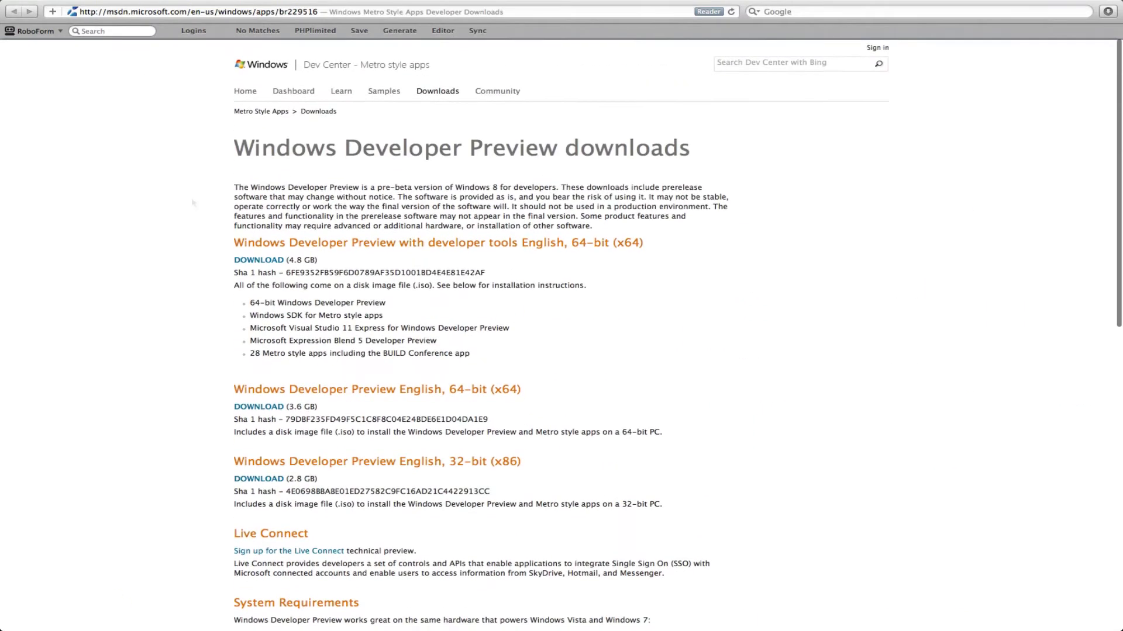
scroll(193, 203, "down", 4)
scroll(193, 203, "down", 3)
scroll(193, 203, "up", 4)
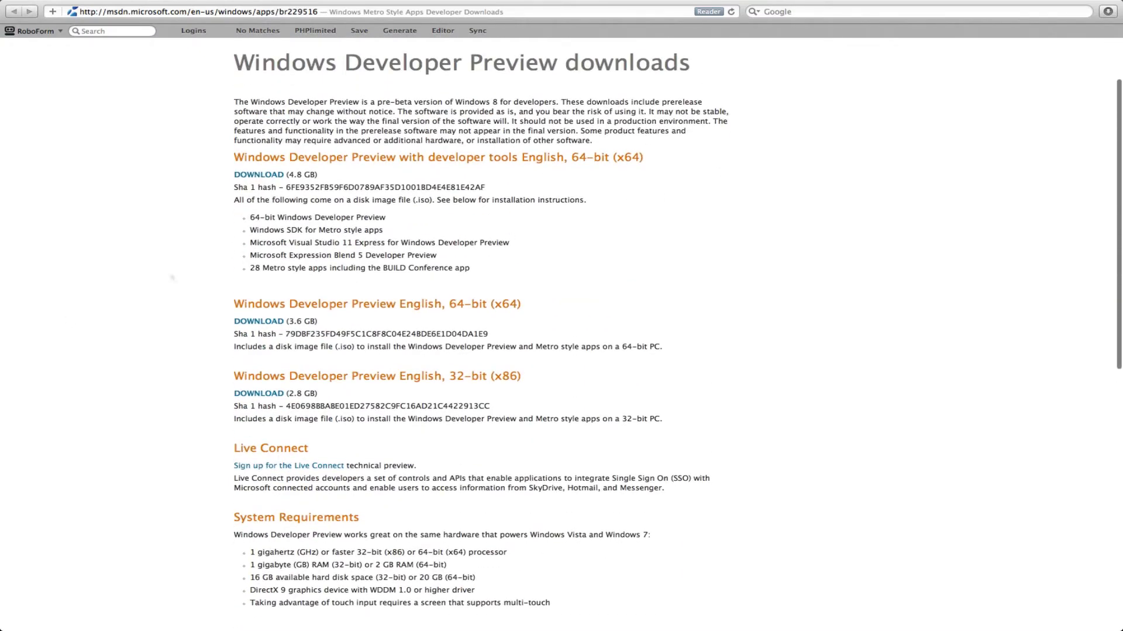
key("ctrl+Left")
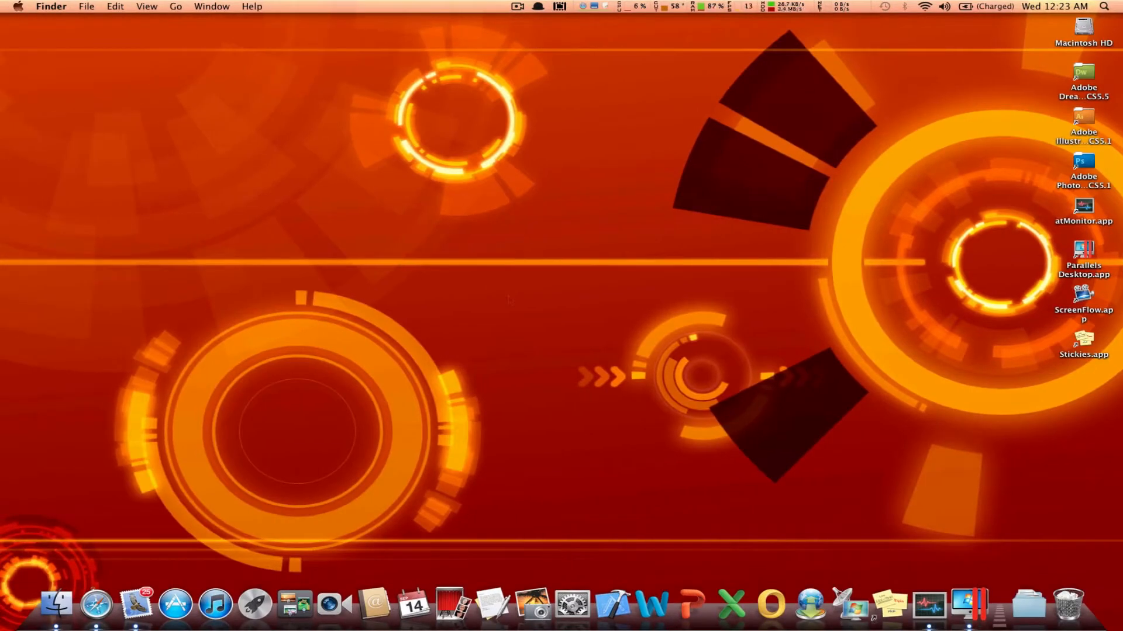
Step: Switch to Parallels Desktop and start a new virtual machine that installs Windows from a DVD or image file
left_click(969, 606)
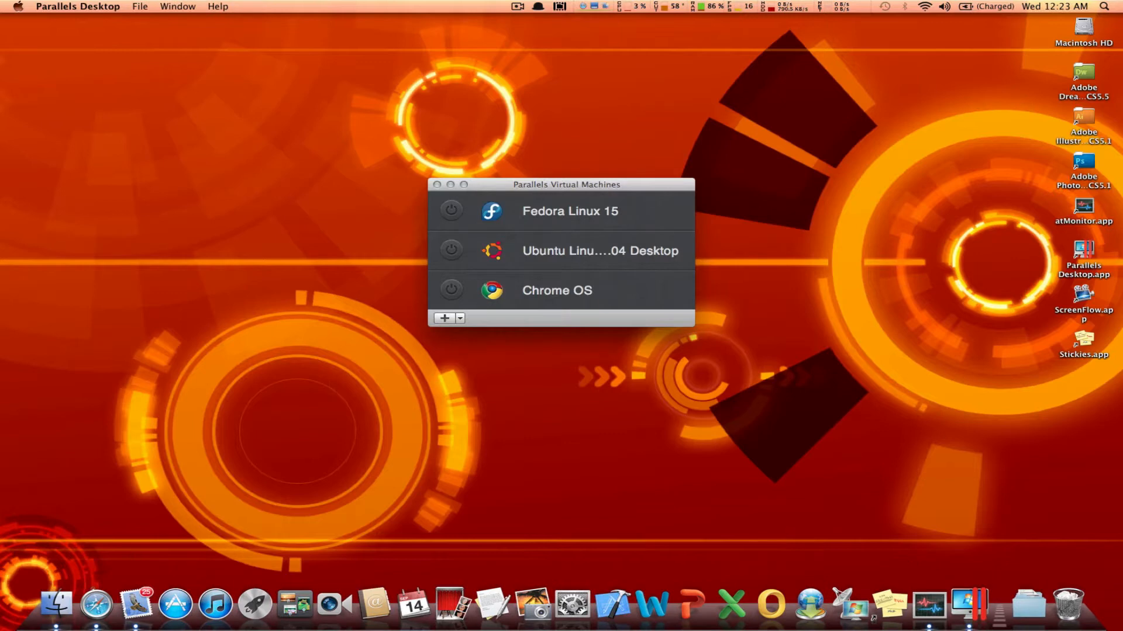
left_click(444, 318)
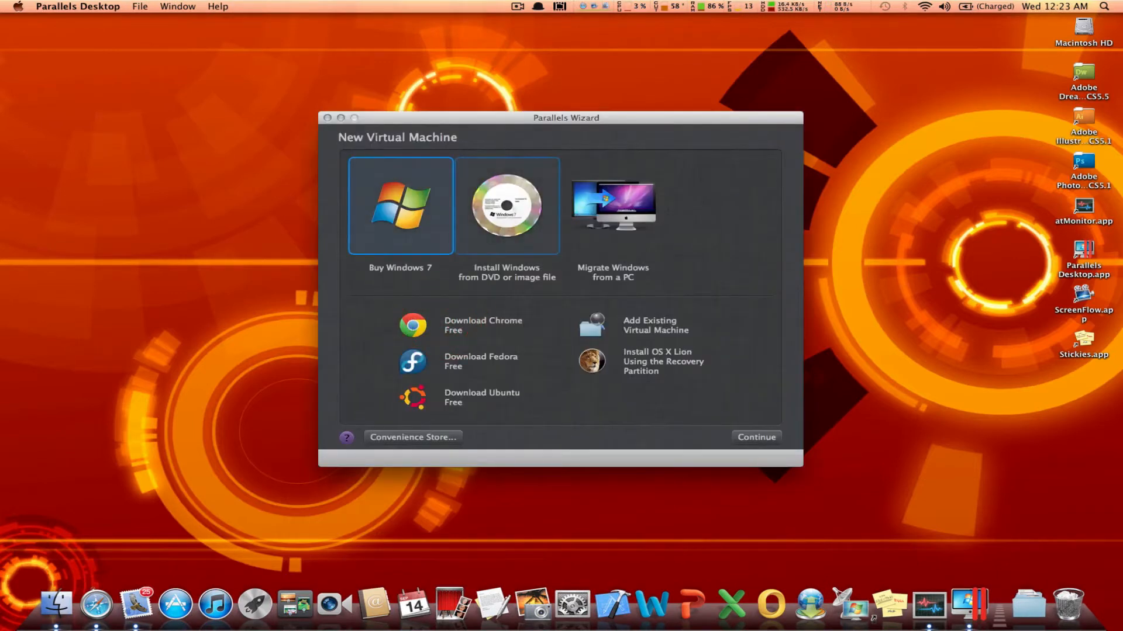
left_click(493, 214)
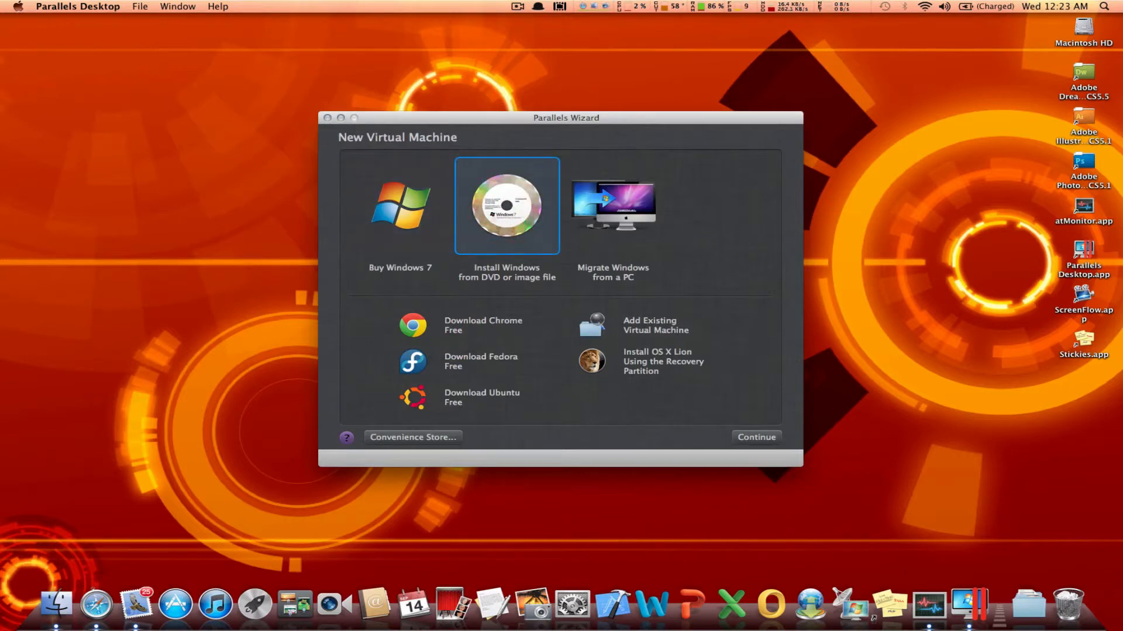
double_click(493, 215)
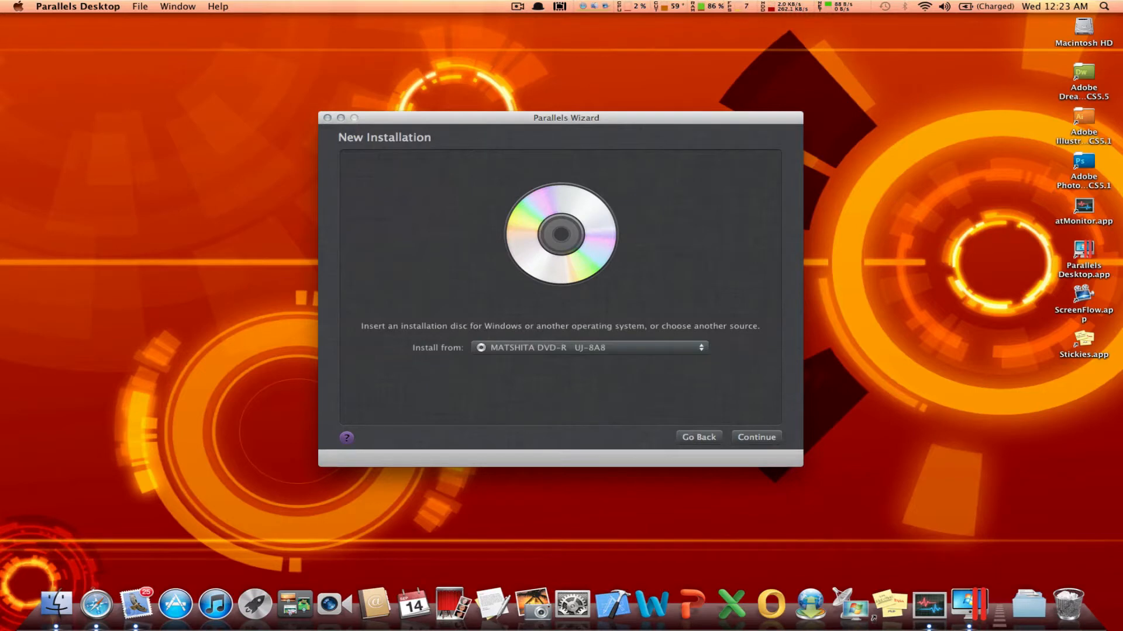
Step: Set the installation source to WindowsDeveloperPreview-64bit-English.iso from the Downloads folder and continue
left_click(540, 347)
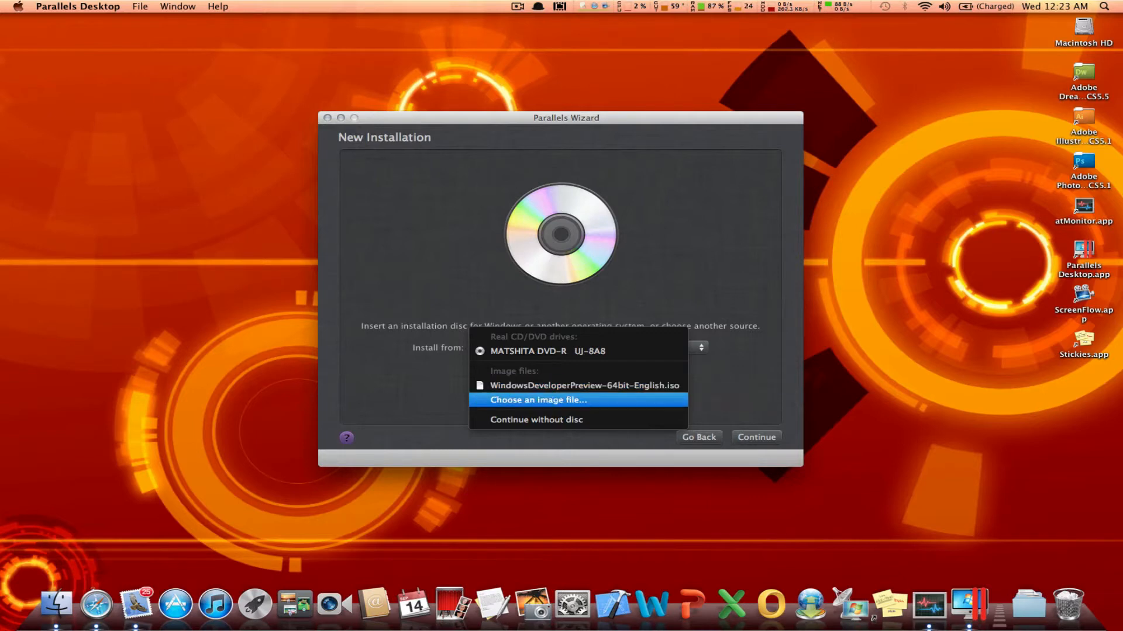
left_click(476, 399)
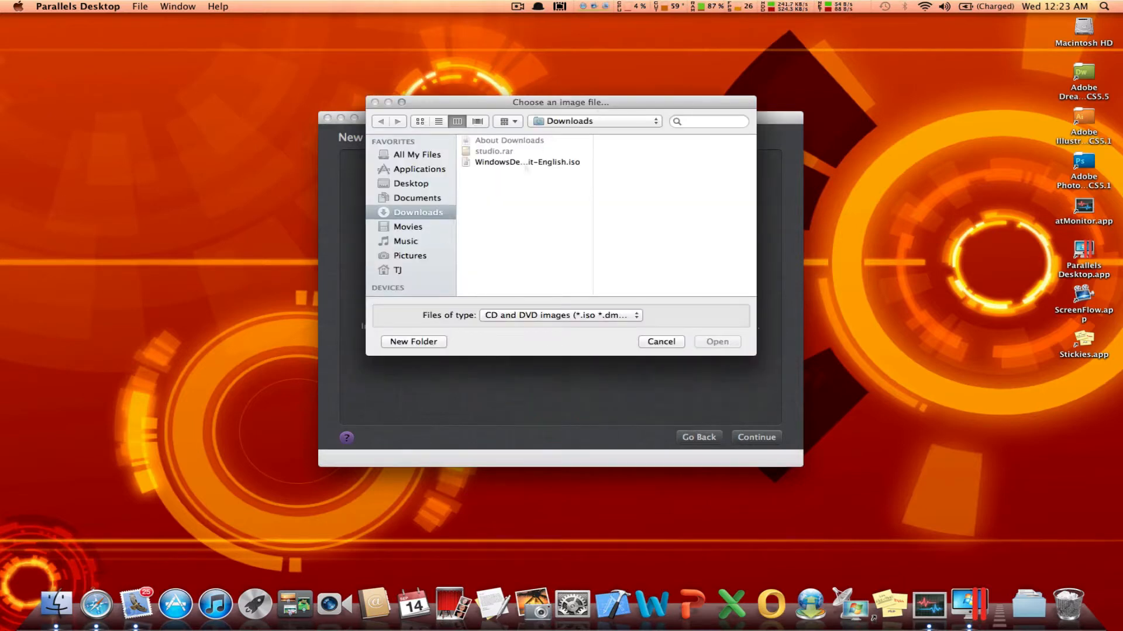
left_click(525, 163)
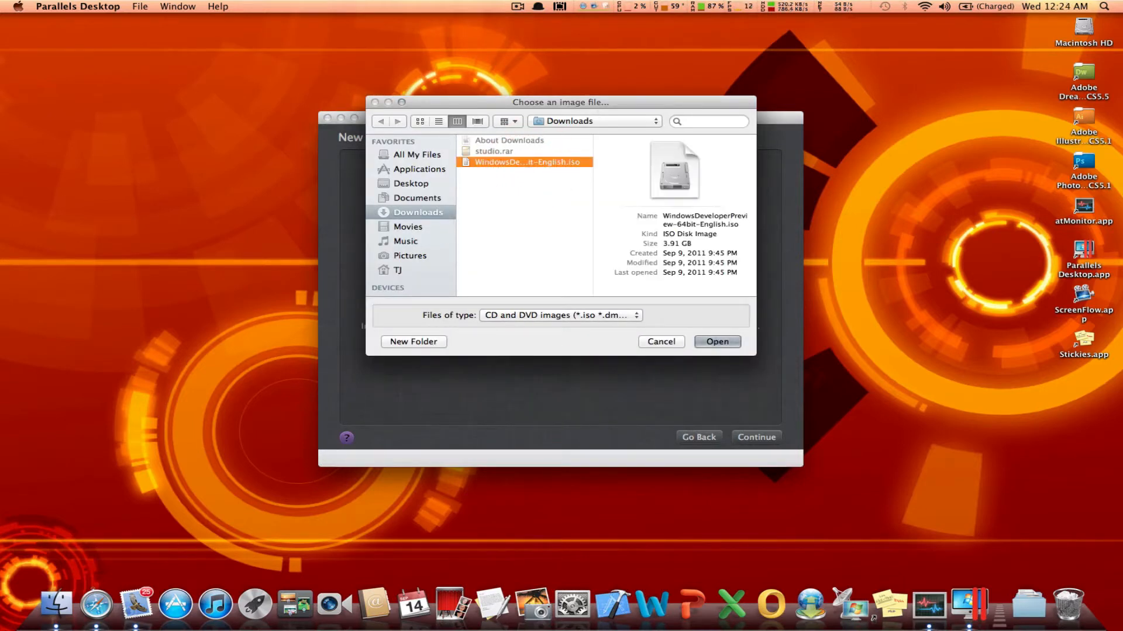
left_click(716, 341)
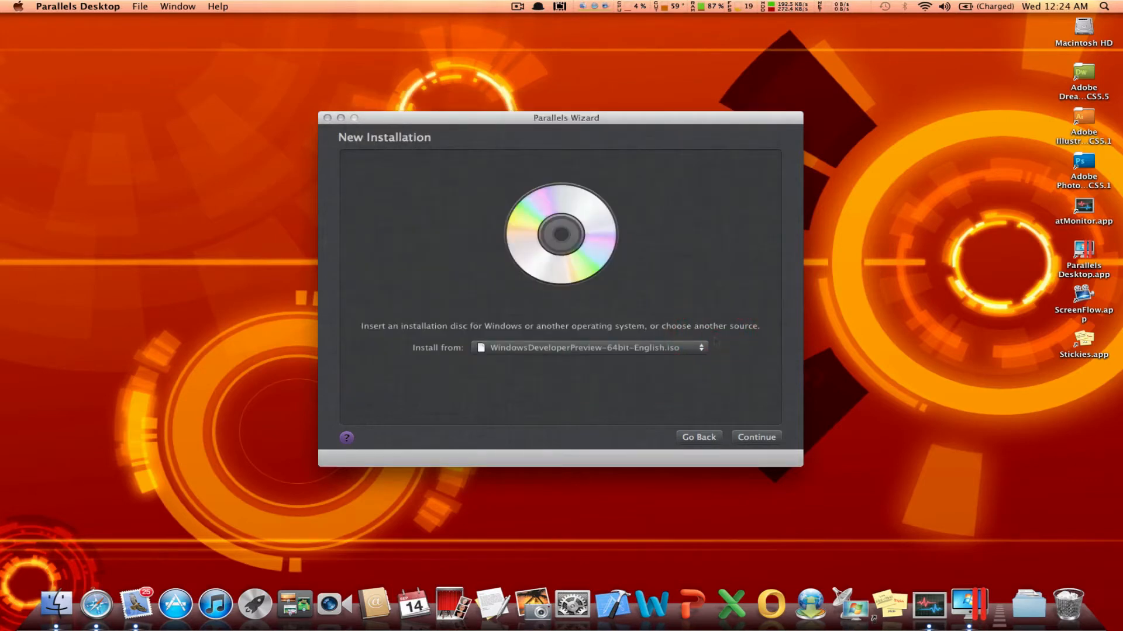
left_click(756, 438)
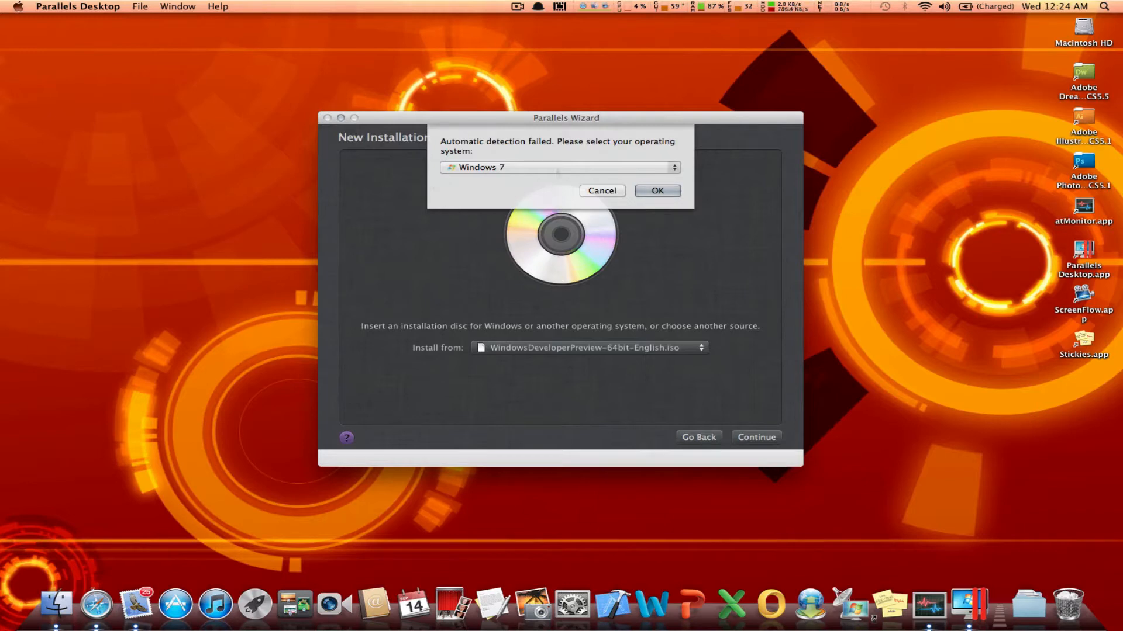
Step: Specify Other Windows as the operating system for the new virtual machine and confirm
left_click(557, 167)
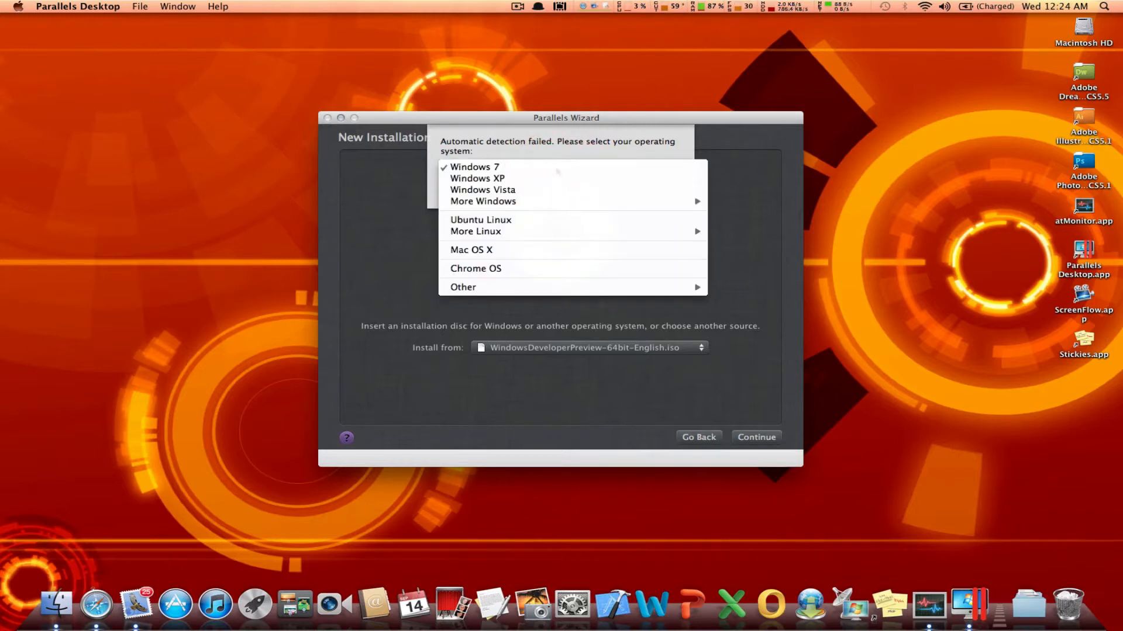
mouse_move(672, 202)
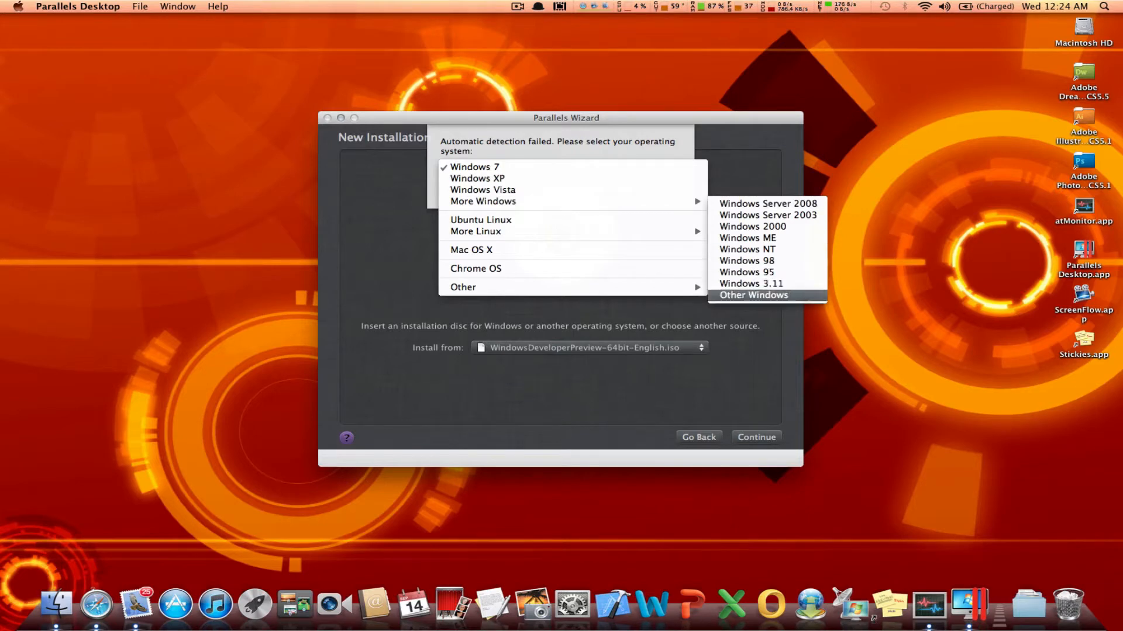
left_click(800, 296)
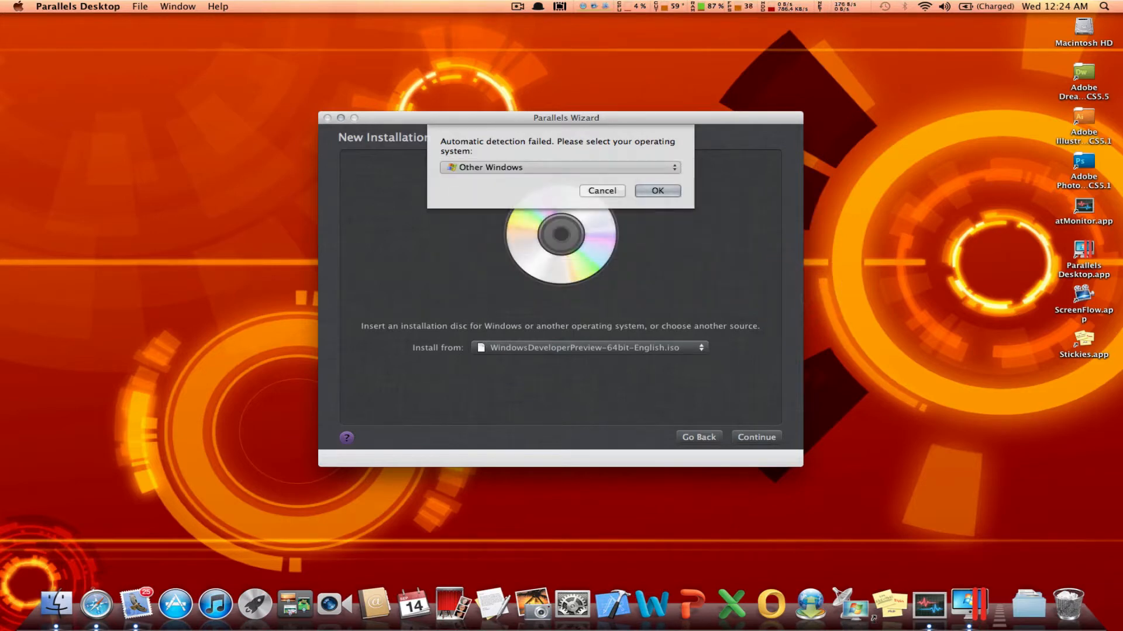
left_click(663, 193)
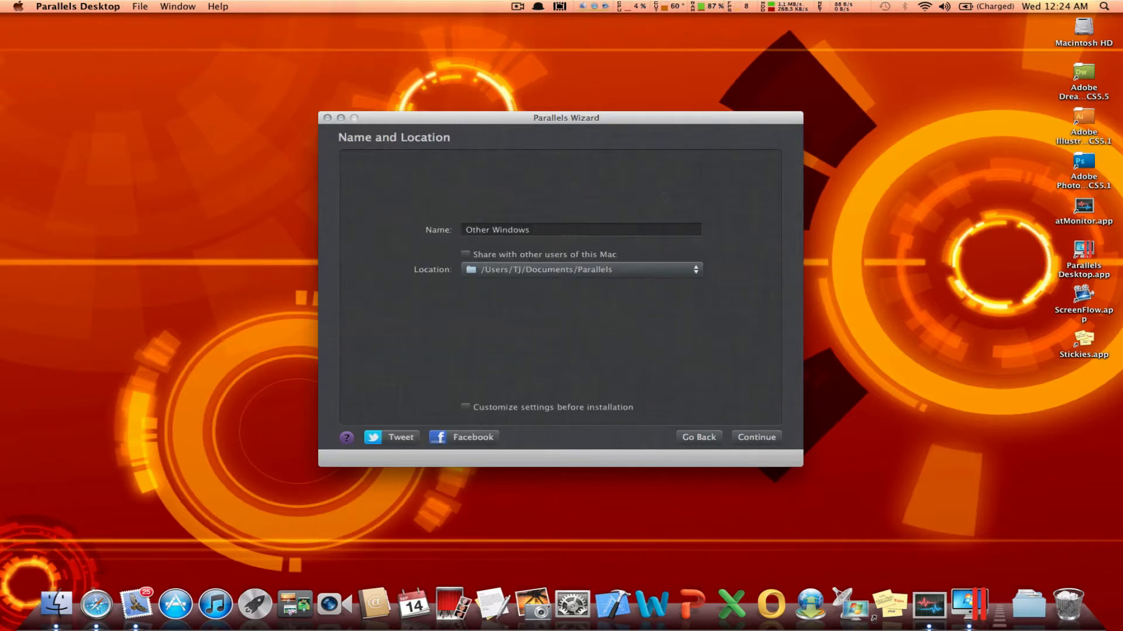
Step: Name the virtual machine Windows 8 and continue with its creation in the default location
left_click(552, 230)
left_click_drag(551, 230, 314, 227)
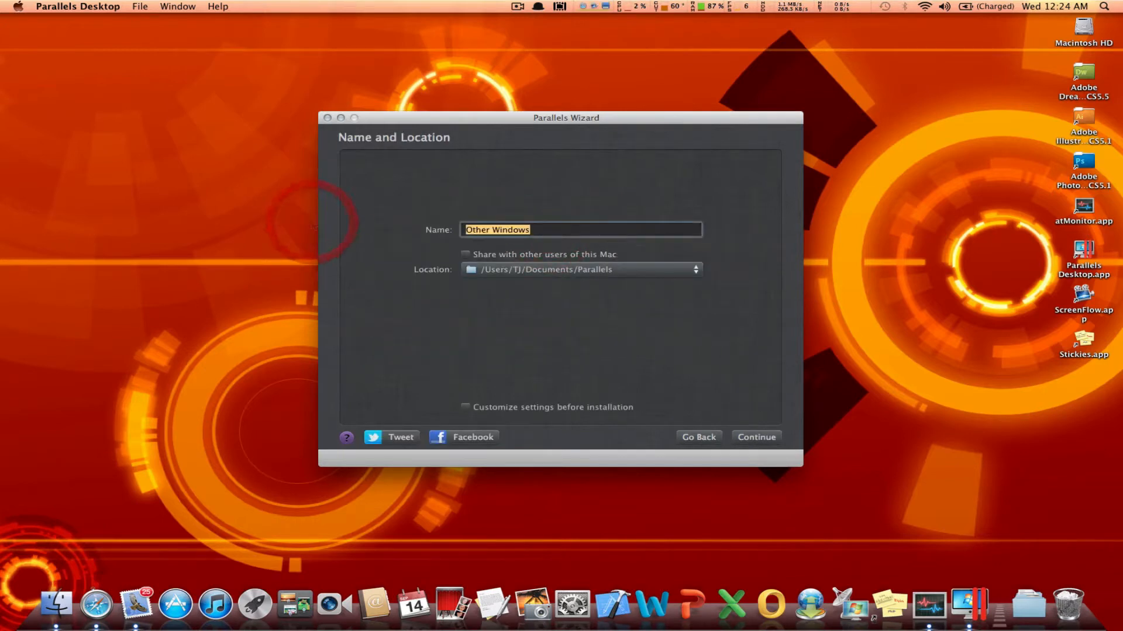
type("Windows")
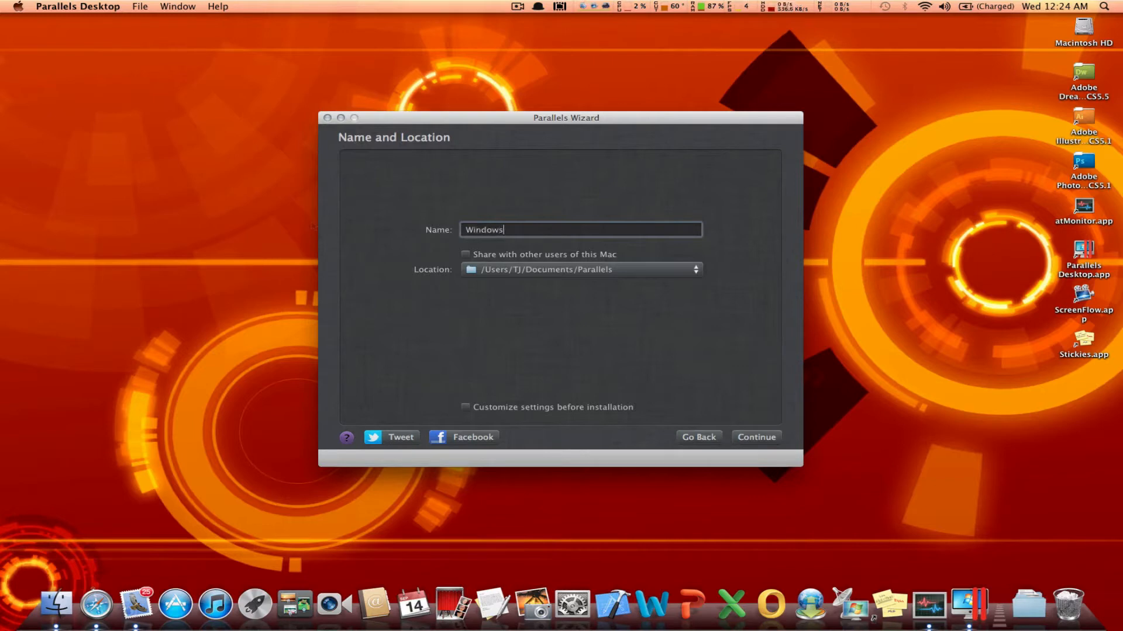
type(" 8")
left_click(753, 440)
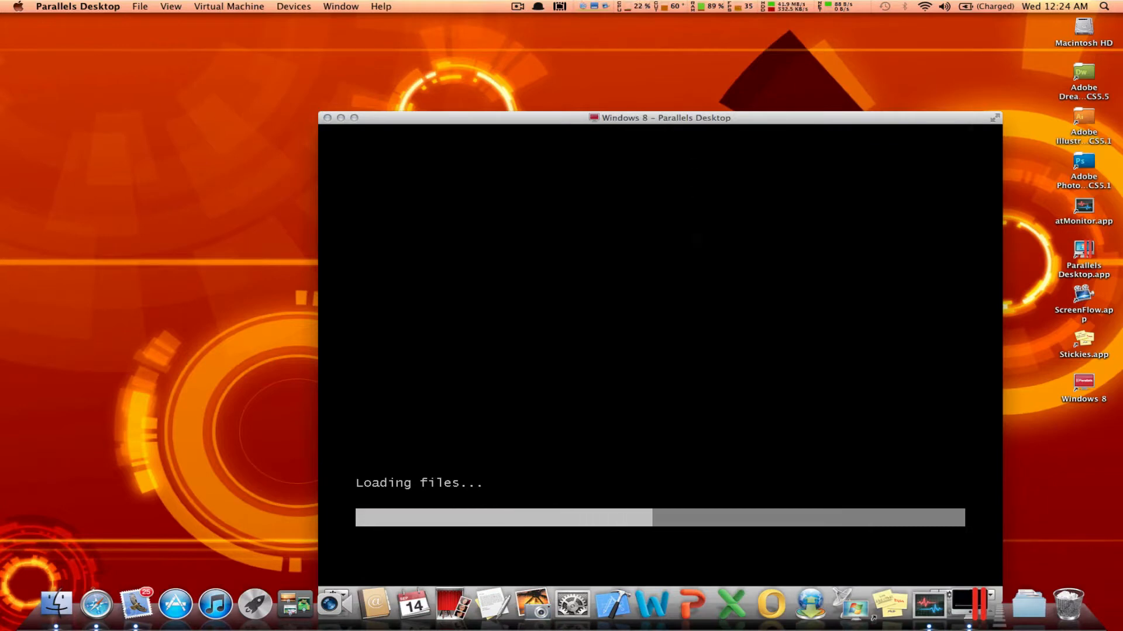
Step: Reposition the Windows 8 virtual machine window and switch it to full screen
left_click_drag(922, 119, 822, 107)
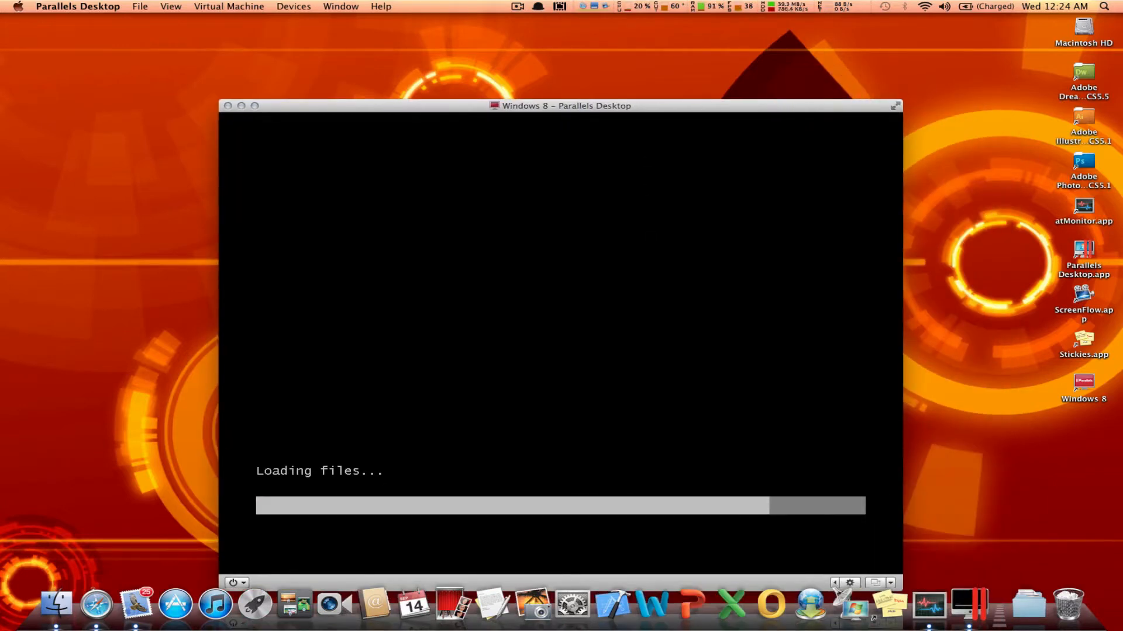
left_click(898, 107)
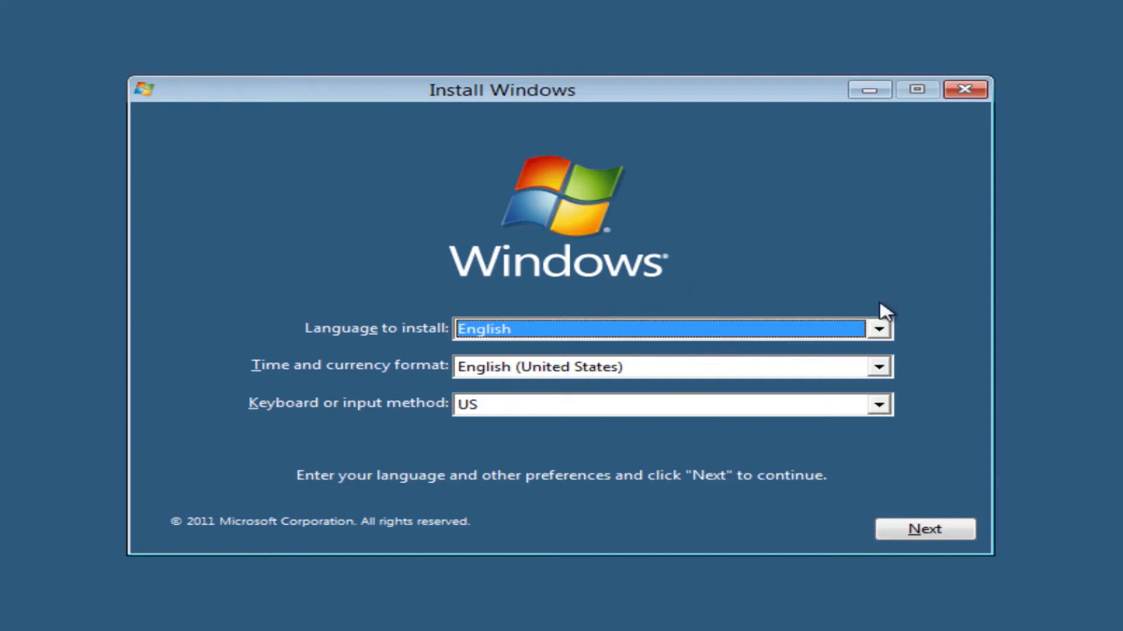
Step: Keep English as the language and English (United States) as the time and currency format, and start the Windows installation
left_click(877, 329)
left_click(689, 329)
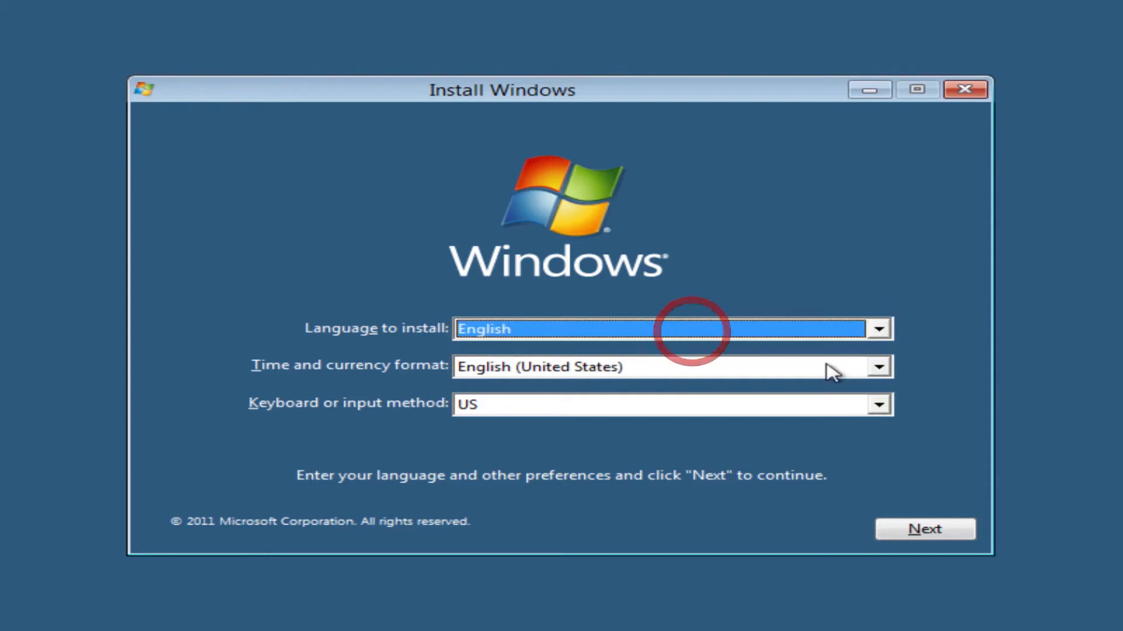
left_click(778, 374)
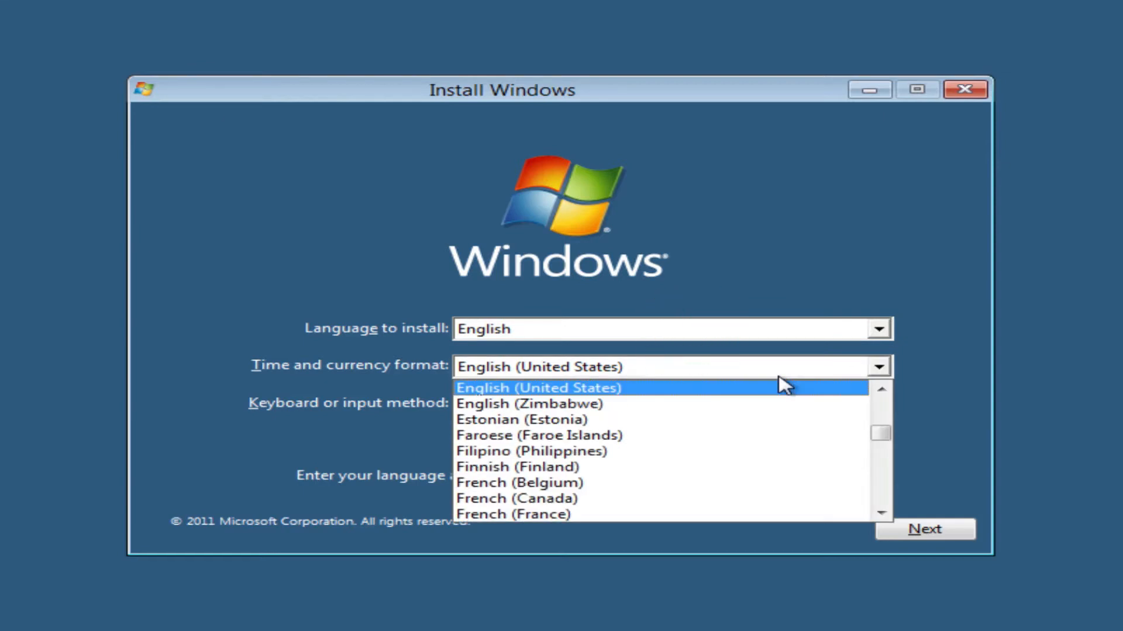
left_click(780, 379)
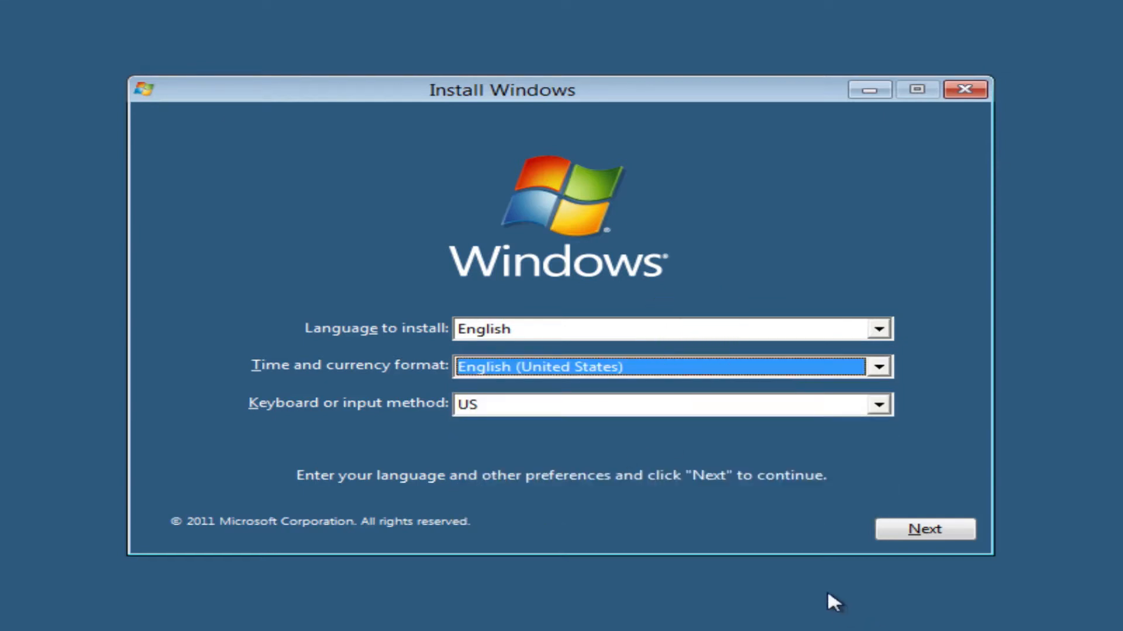
left_click(892, 537)
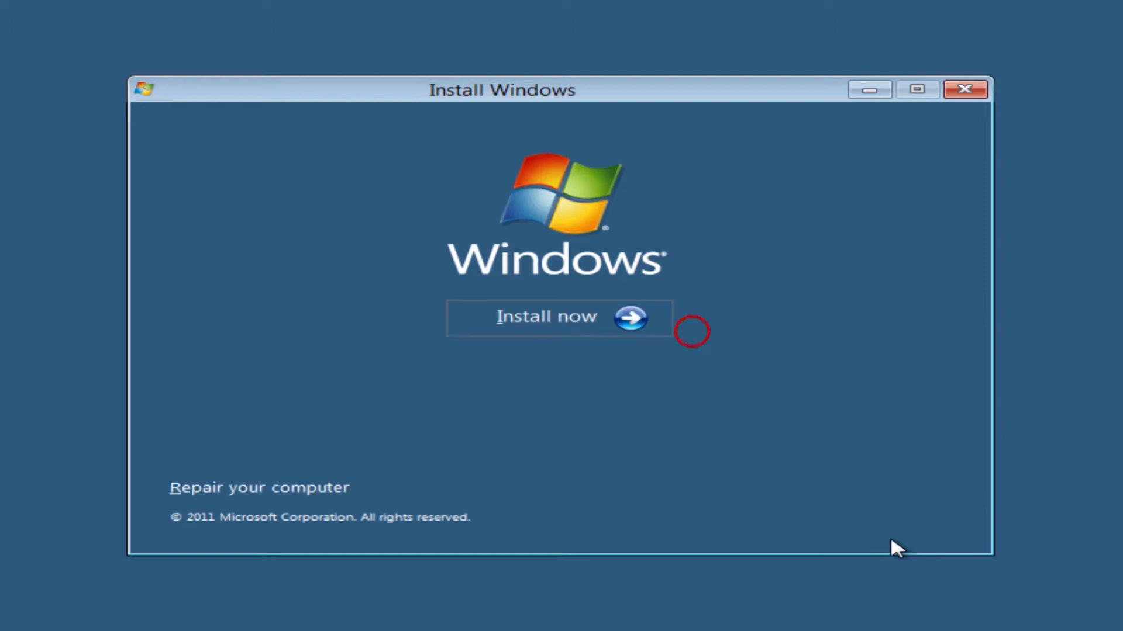
left_click(504, 324)
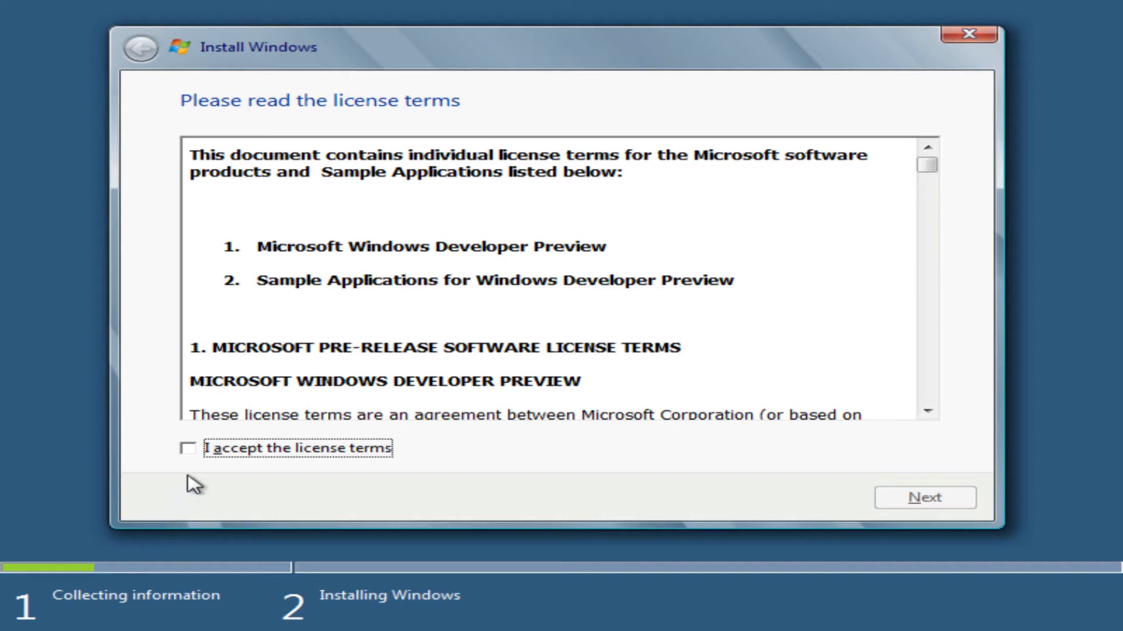
Step: Accept the license terms and start a Custom (advanced) installation on Disk 0 Unallocated Space
left_click(188, 449)
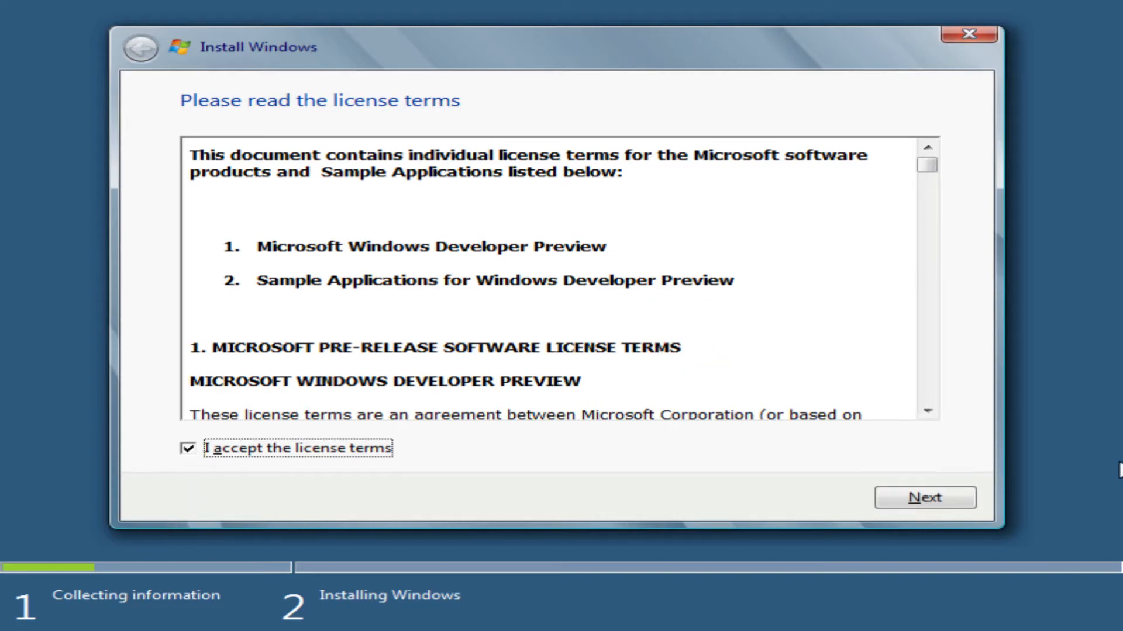
left_click(891, 503)
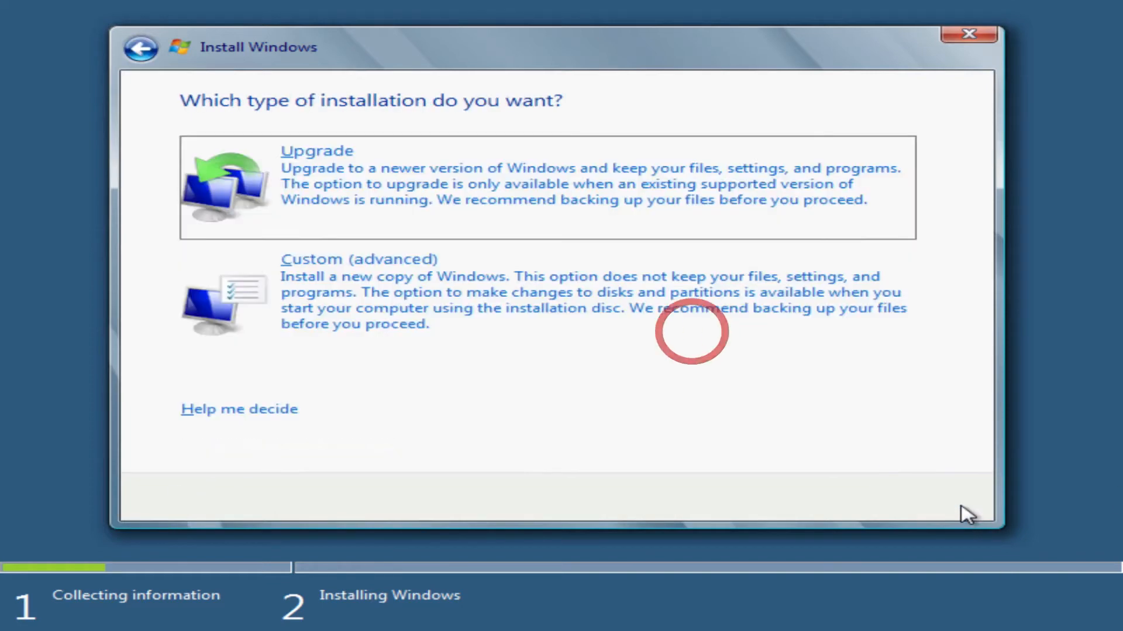
left_click(430, 287)
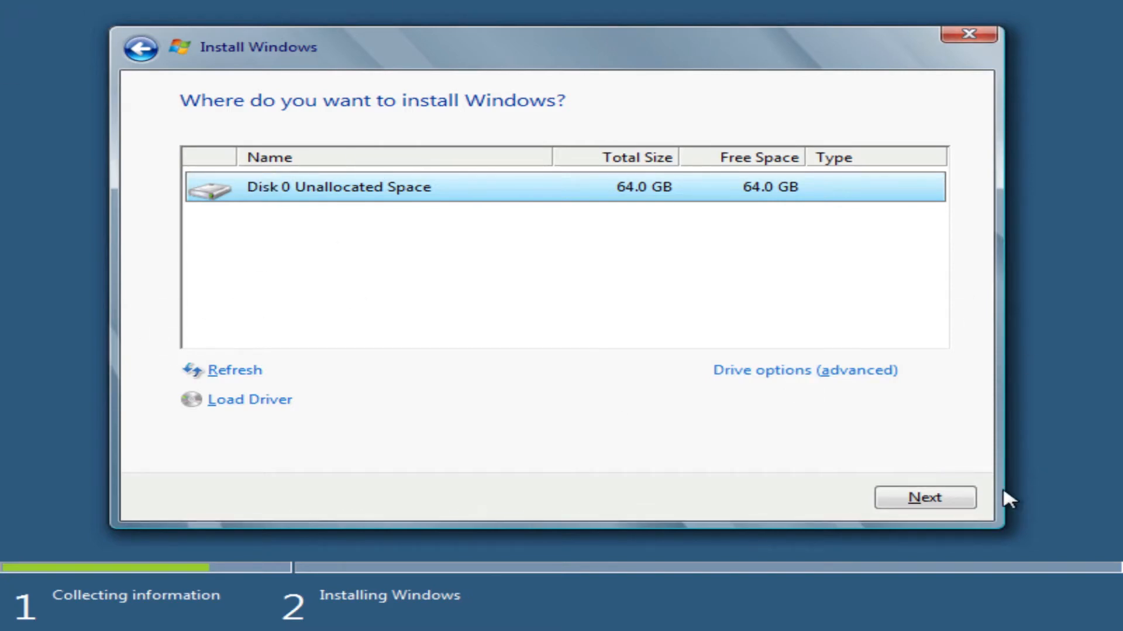
left_click(964, 500)
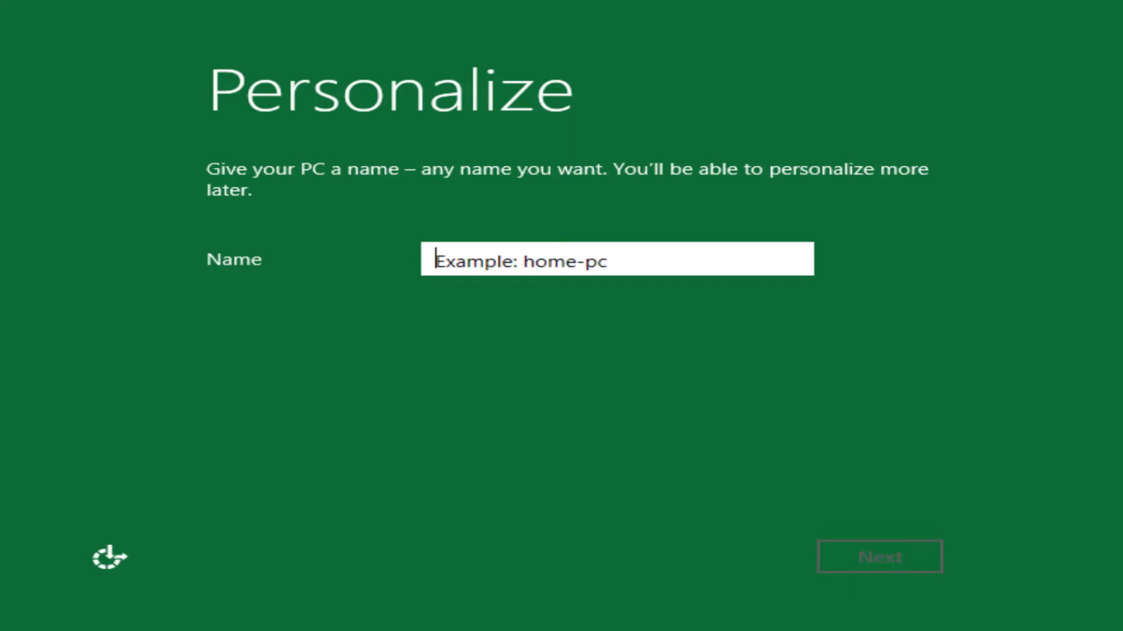
Step: Enter a name for the PC and apply the express settings
type("TJ")
key("Return")
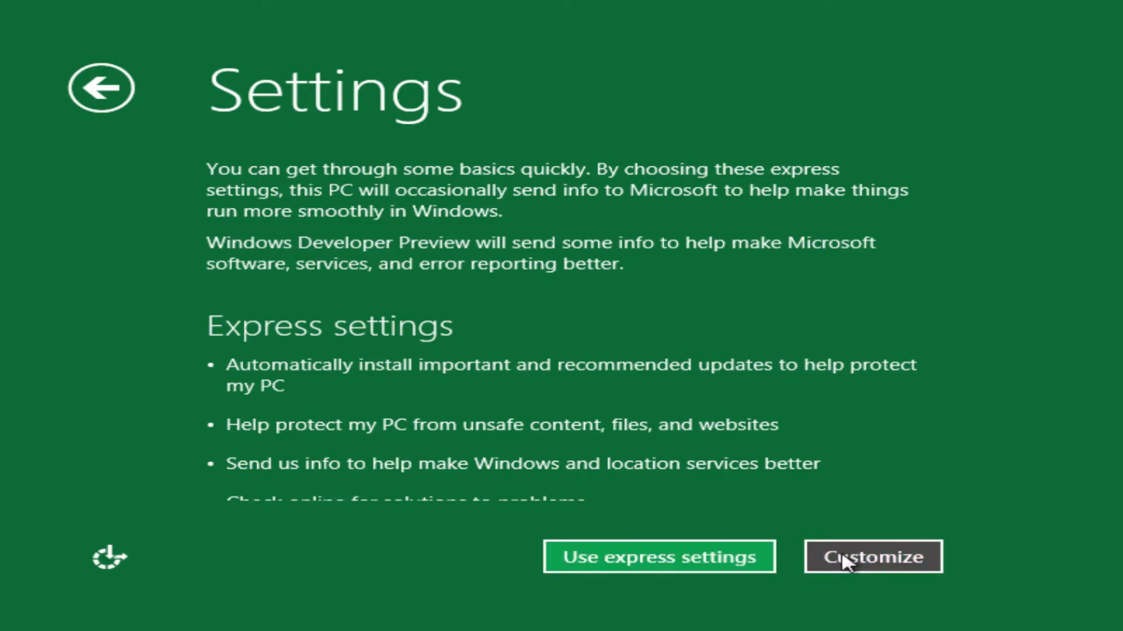
left_click(598, 557)
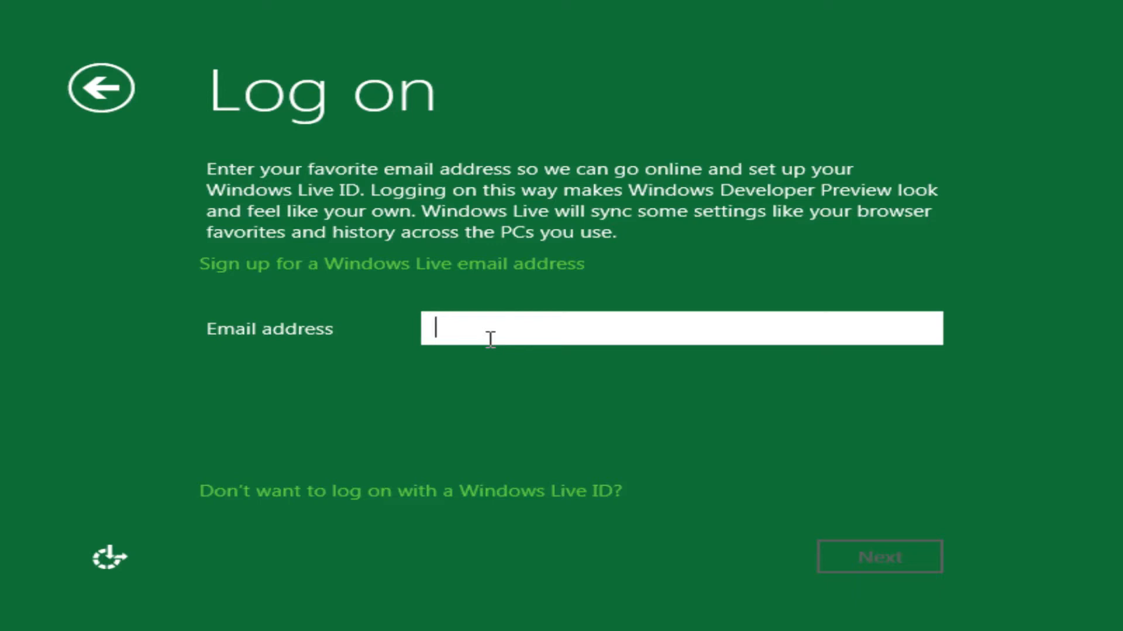
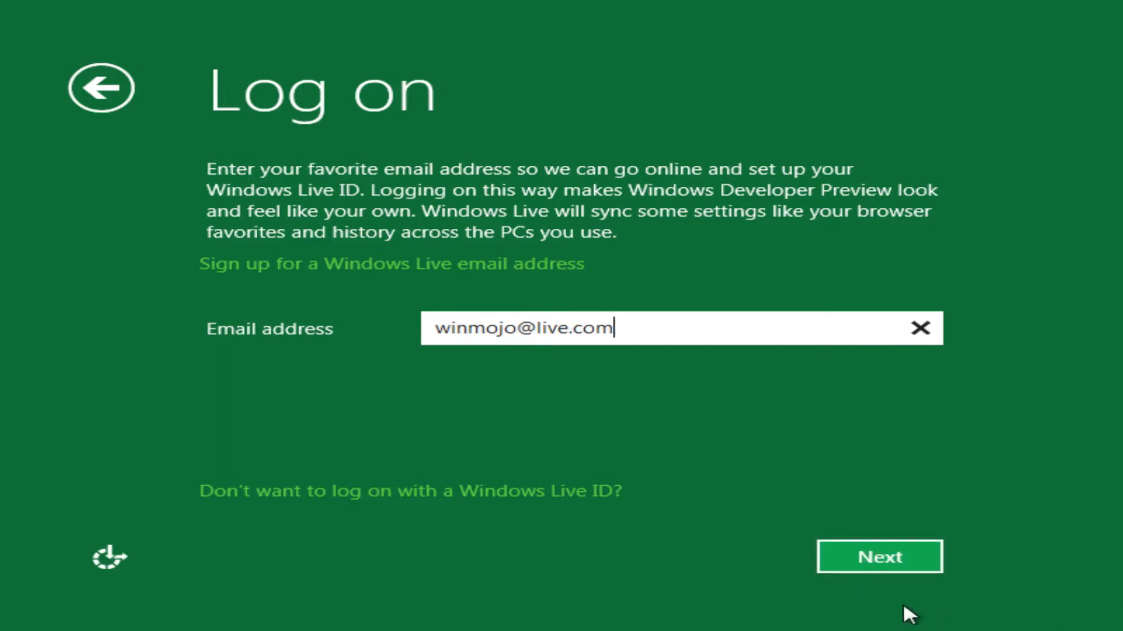
Step: Enter the Windows Live ID email address for logging on and continue
left_click(900, 562)
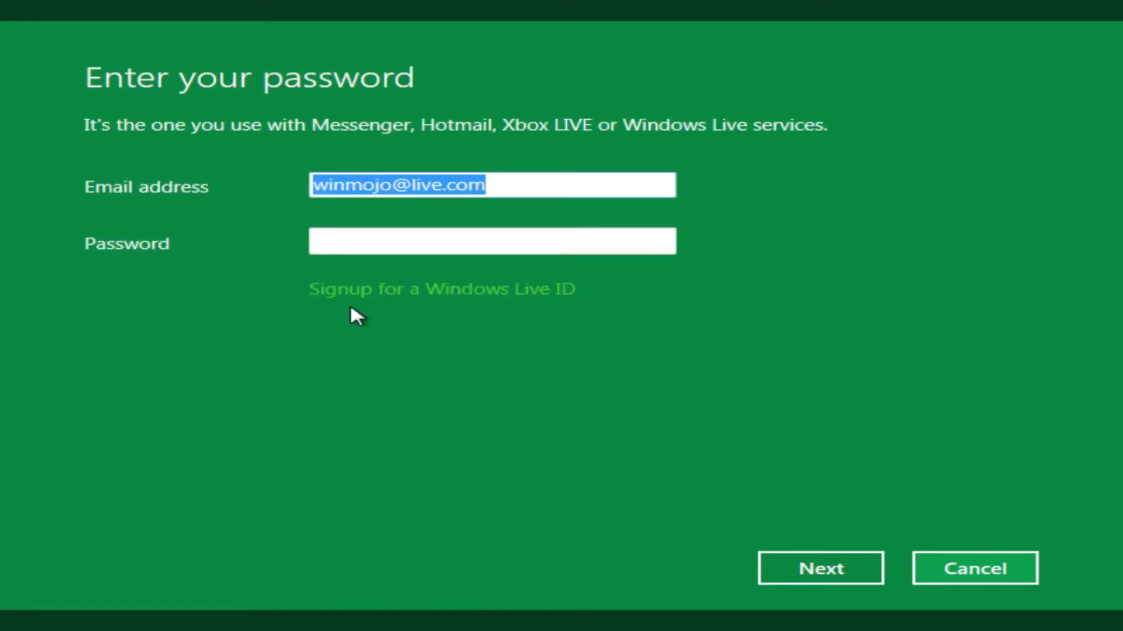
Step: Enter the Windows Live account password and submit it
left_click(371, 243)
type("••")
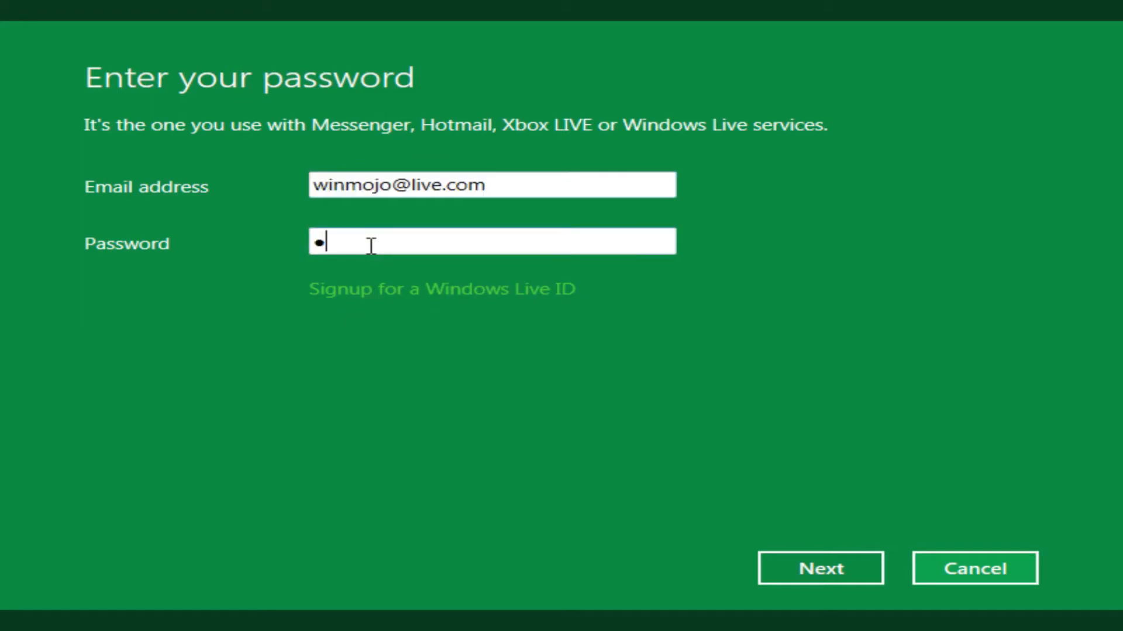
type("•••••••")
left_click(771, 556)
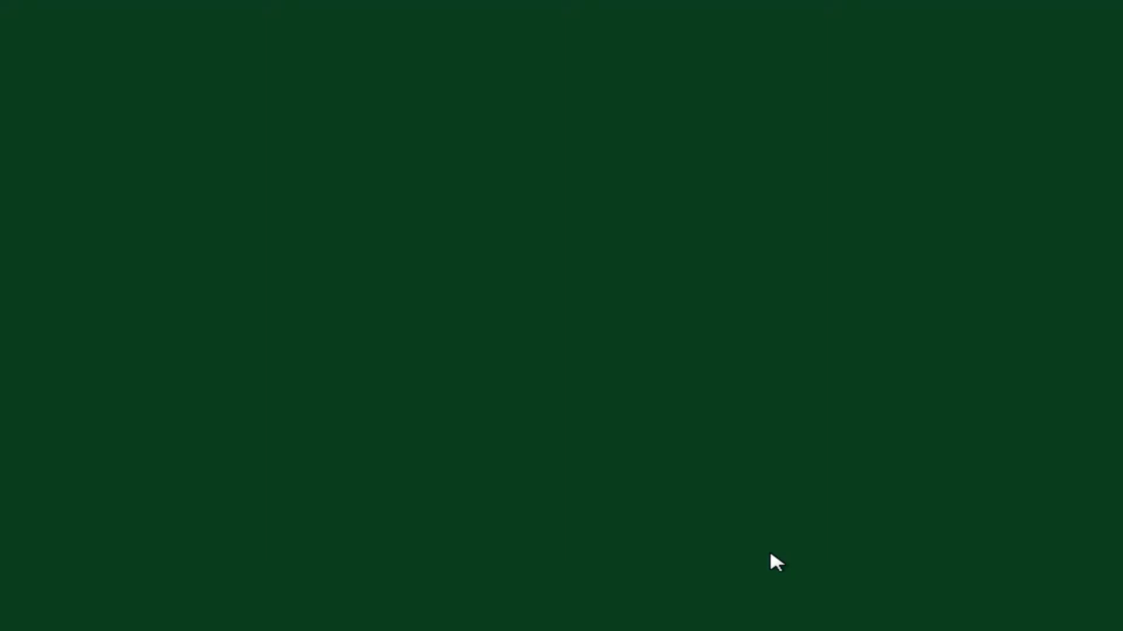
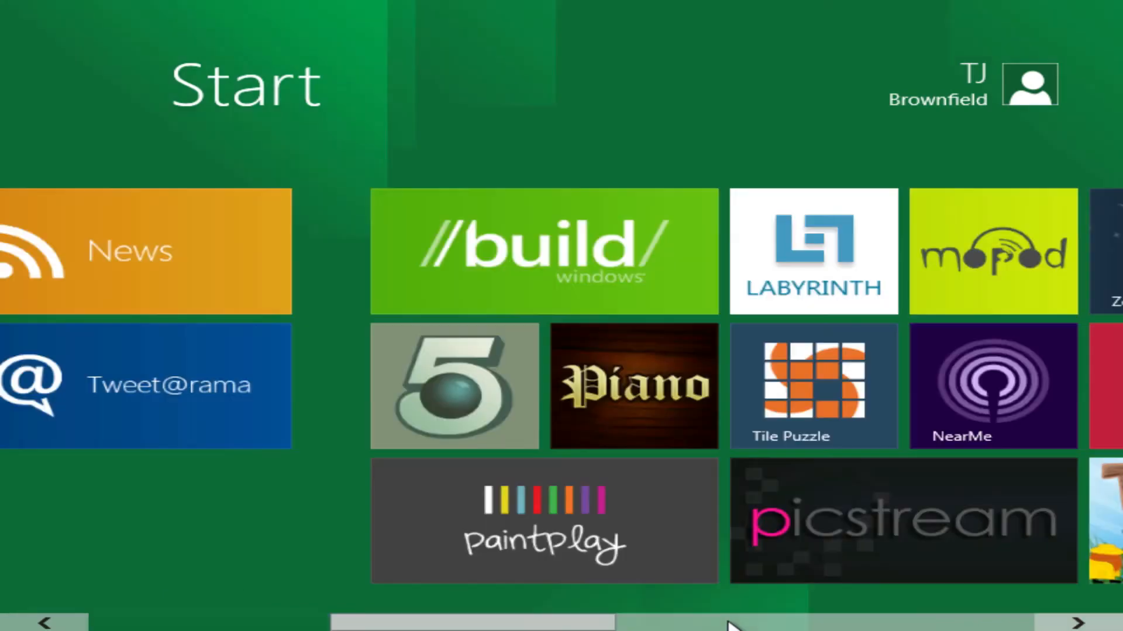
left_click(728, 624)
Step: Switch back and forth between the Start screen and the desktop to compare the two interfaces
left_click_drag(728, 624, 3, 614)
left_click(241, 512)
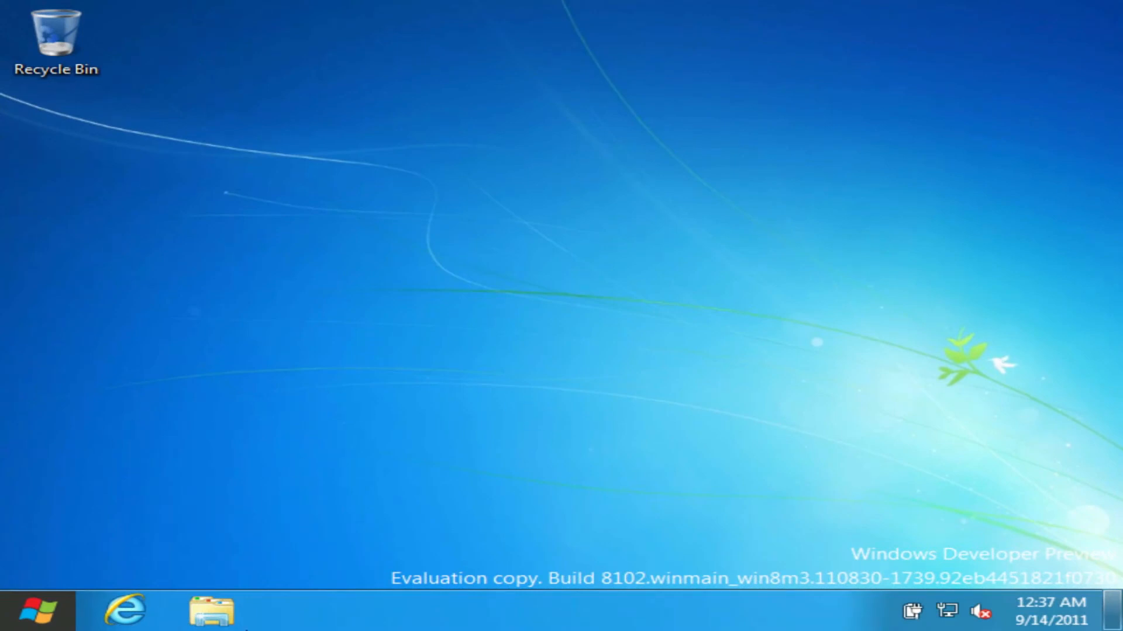
mouse_move(1, 629)
left_click(61, 614)
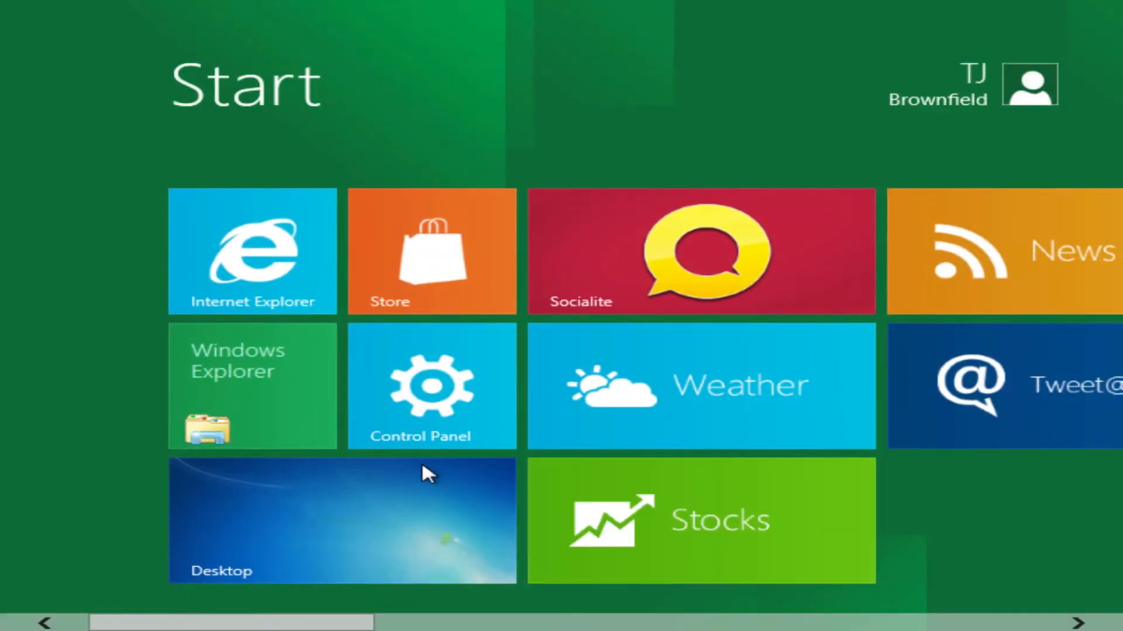
left_click(426, 471)
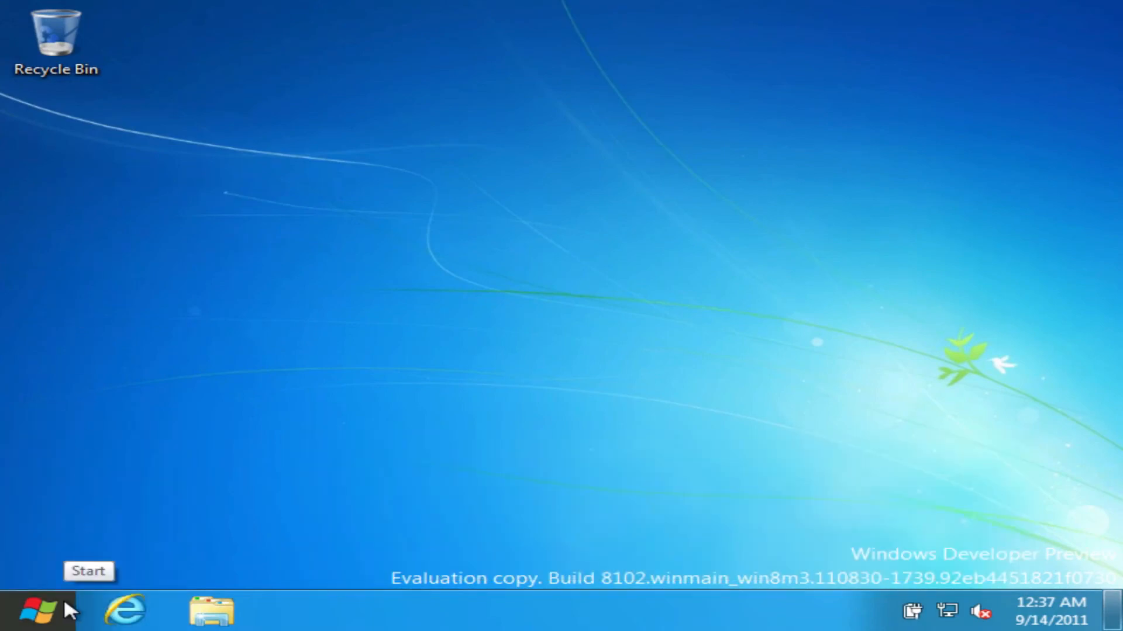
left_click(64, 608)
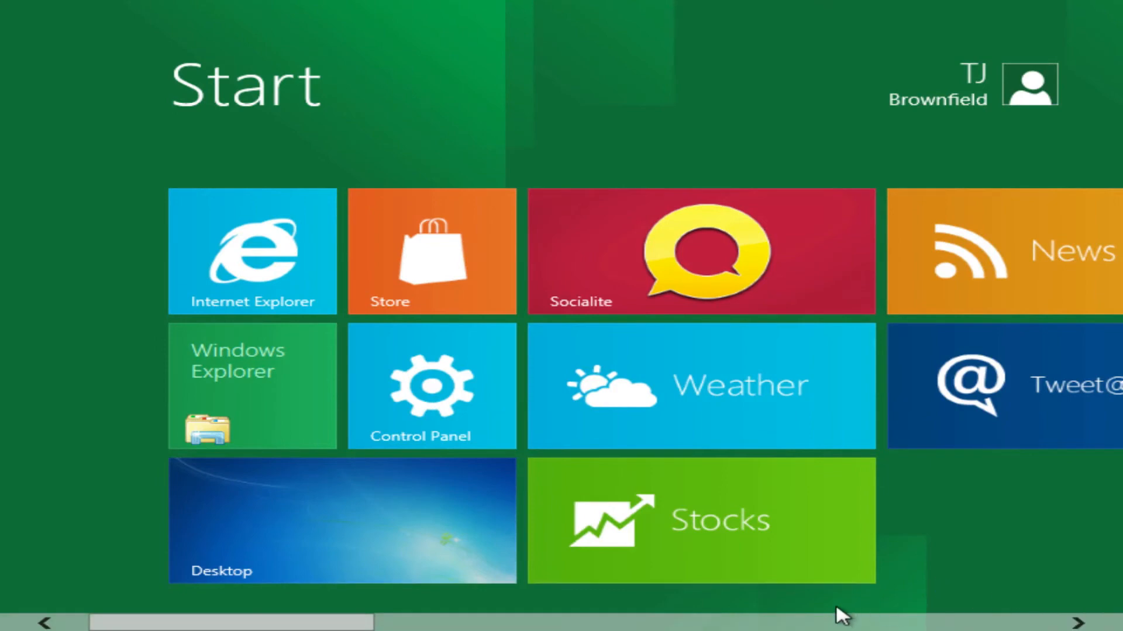
Step: Look through the Start screen tiles and bring up the Settings, Devices, Share and Search charms
mouse_move(3, 628)
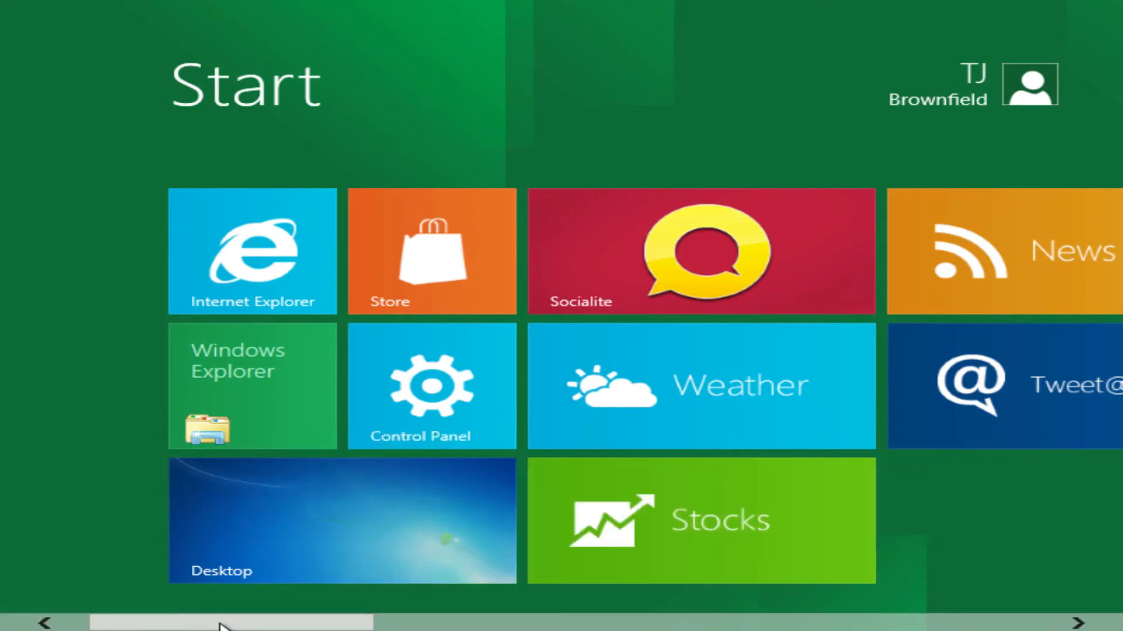
left_click_drag(231, 624, 1119, 518)
left_click_drag(1121, 458, 2, 630)
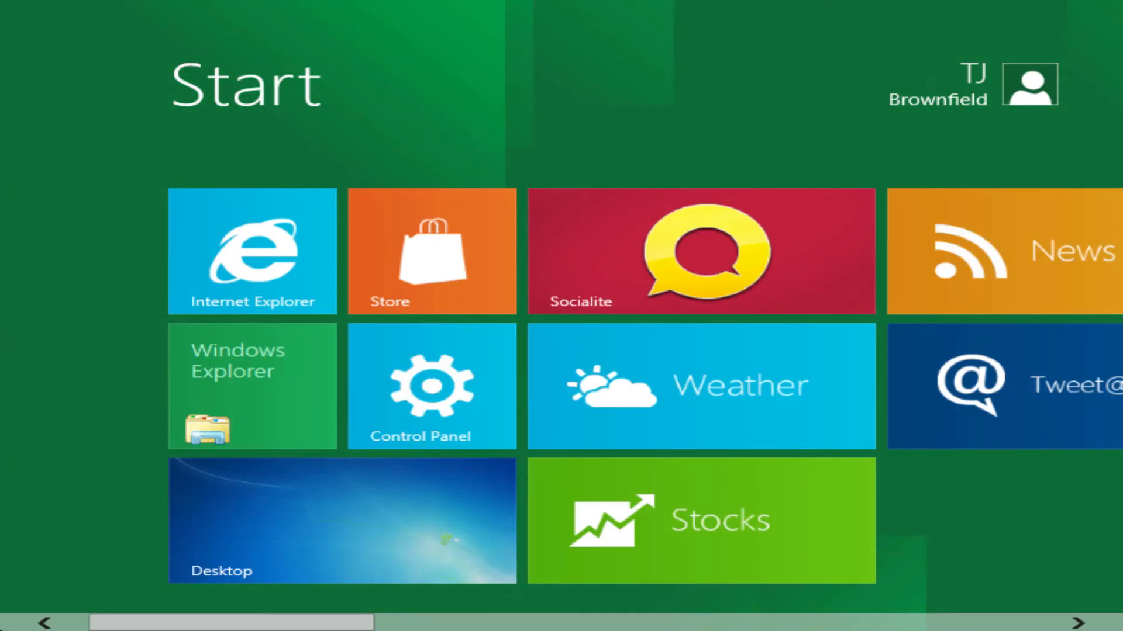
mouse_move(1, 630)
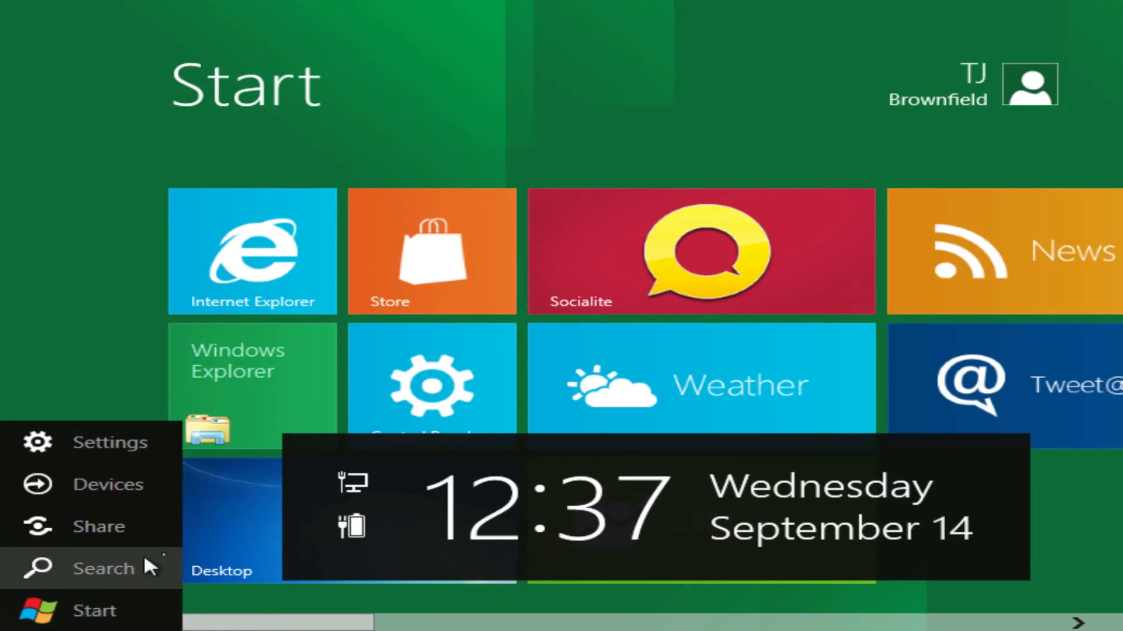
Step: Open Internet Explorer from the desktop and load speedtest.net
left_click(216, 532)
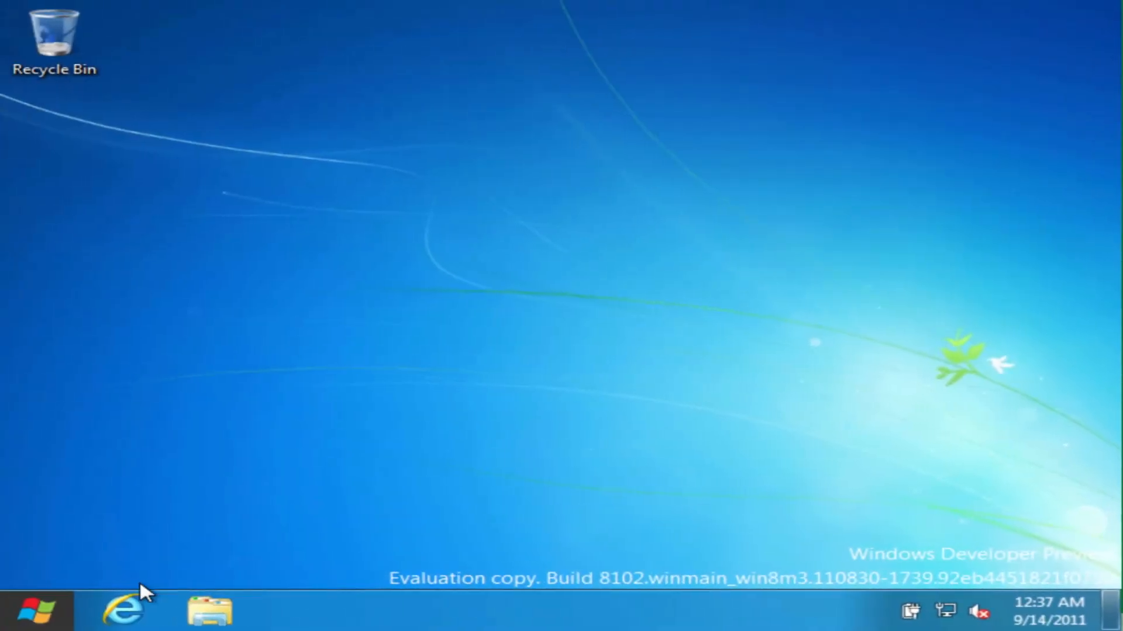
left_click(140, 608)
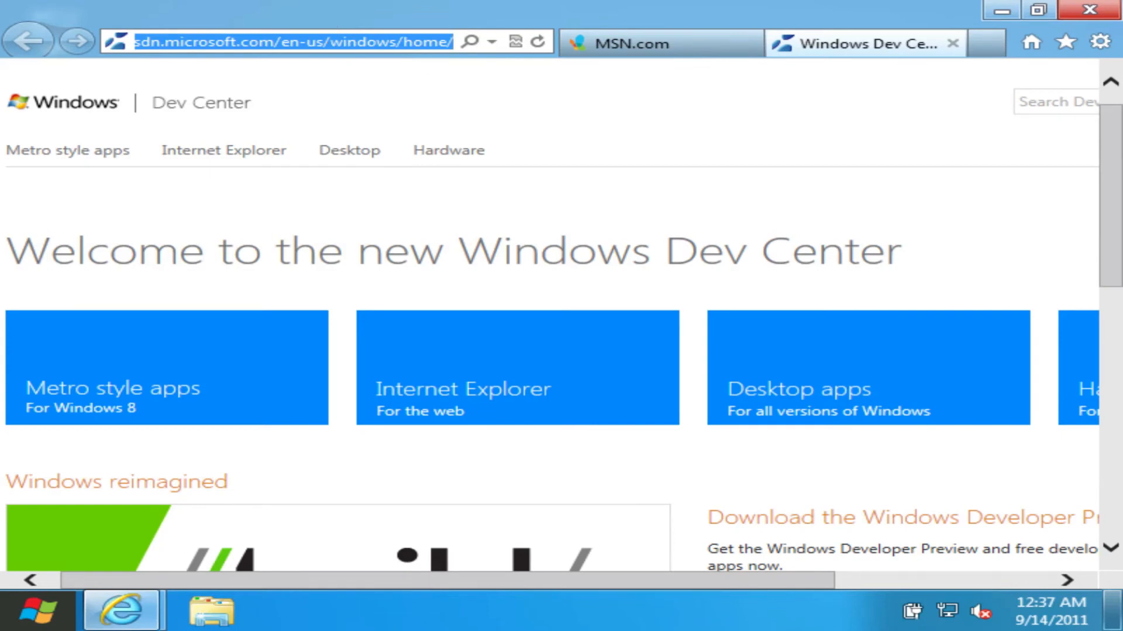
type("speedtes")
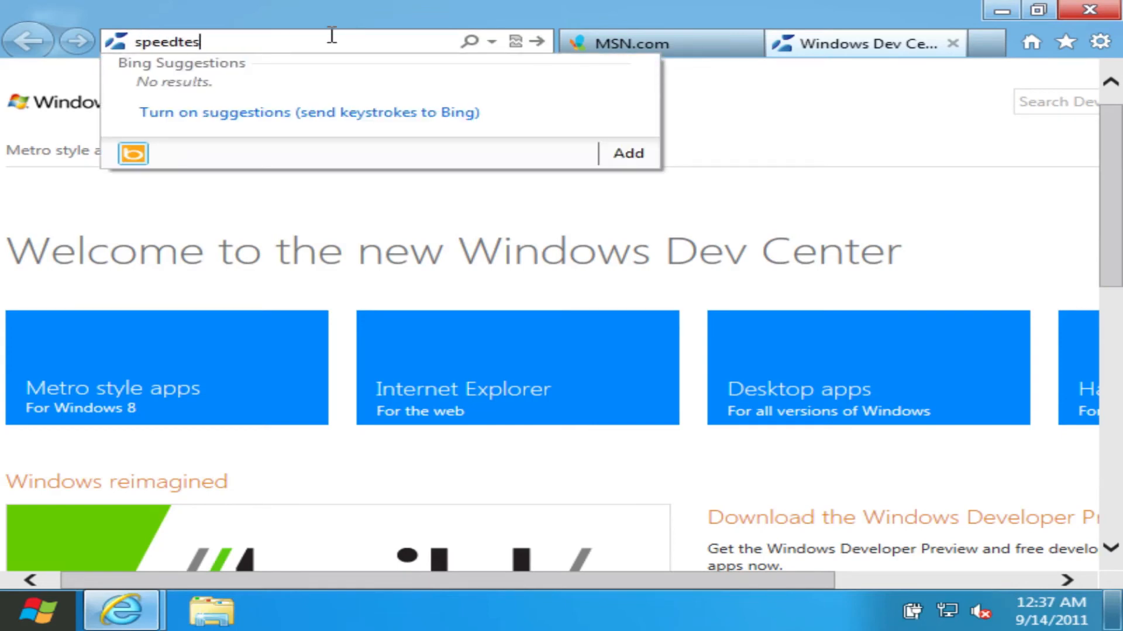
type("t.net")
key("Return")
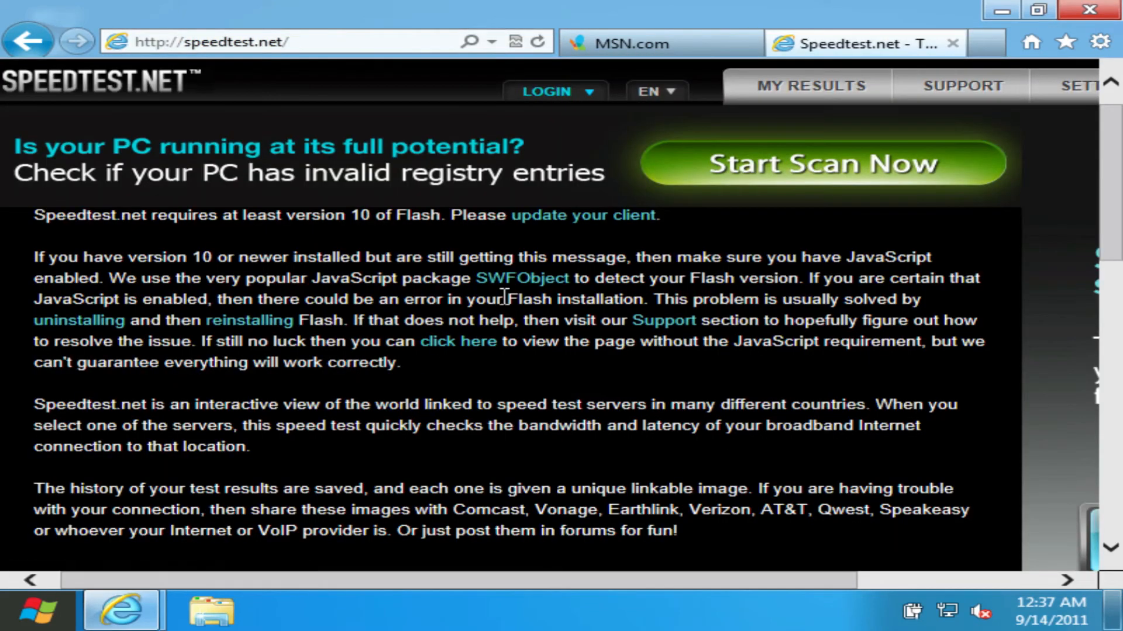
Step: Open the Start Scan Now advertisement and close the tab it opens
left_click(914, 163)
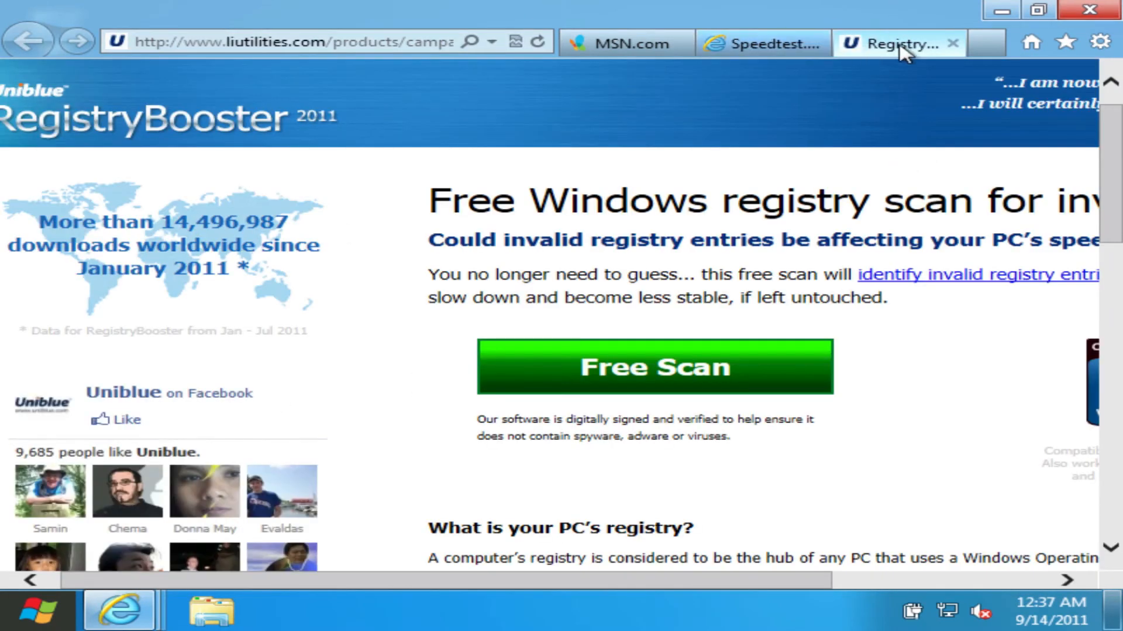
left_click(953, 43)
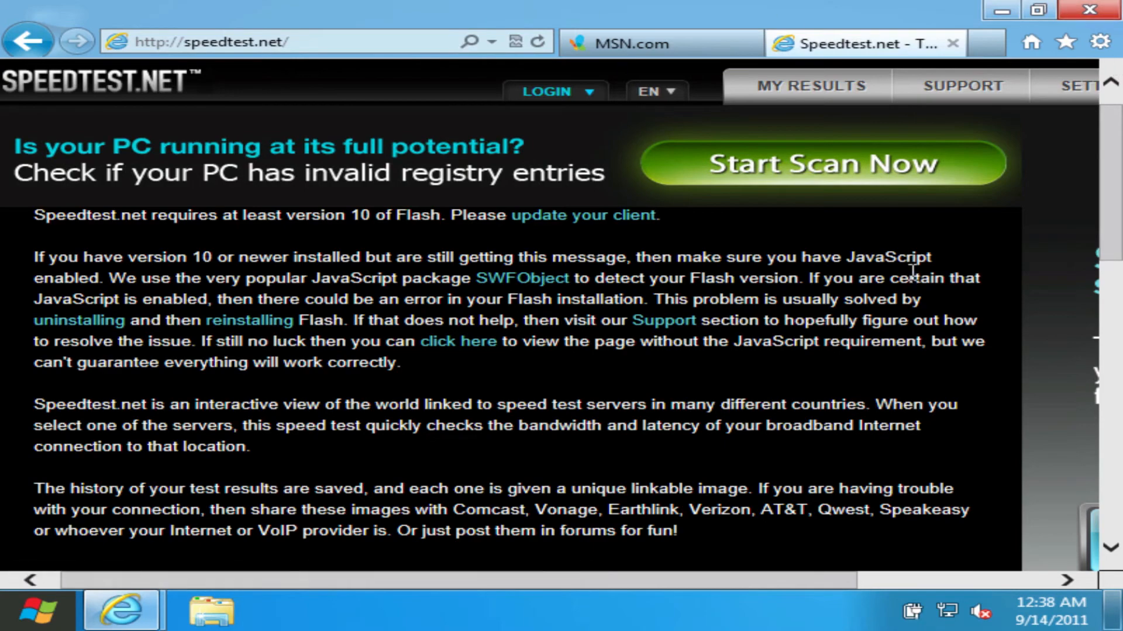
Step: Read the Flash requirement notice on the Speedtest.net page and close all Internet Explorer tabs
scroll(913, 272, "down", 10)
scroll(909, 275, "up", 10)
scroll(912, 272, "down", 1)
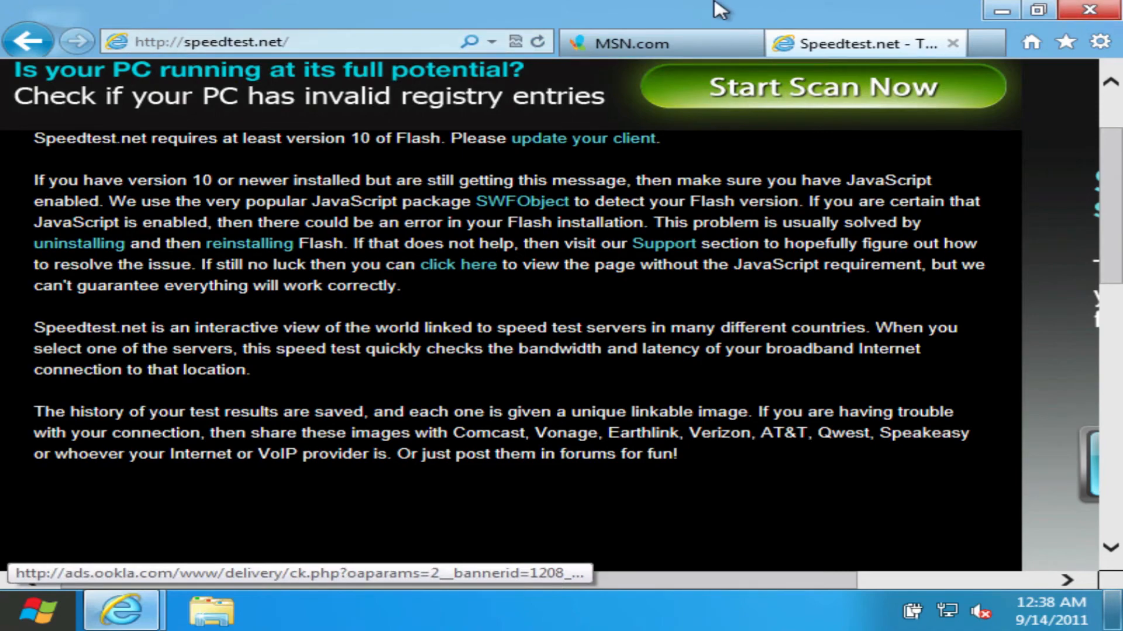
left_click(1085, 12)
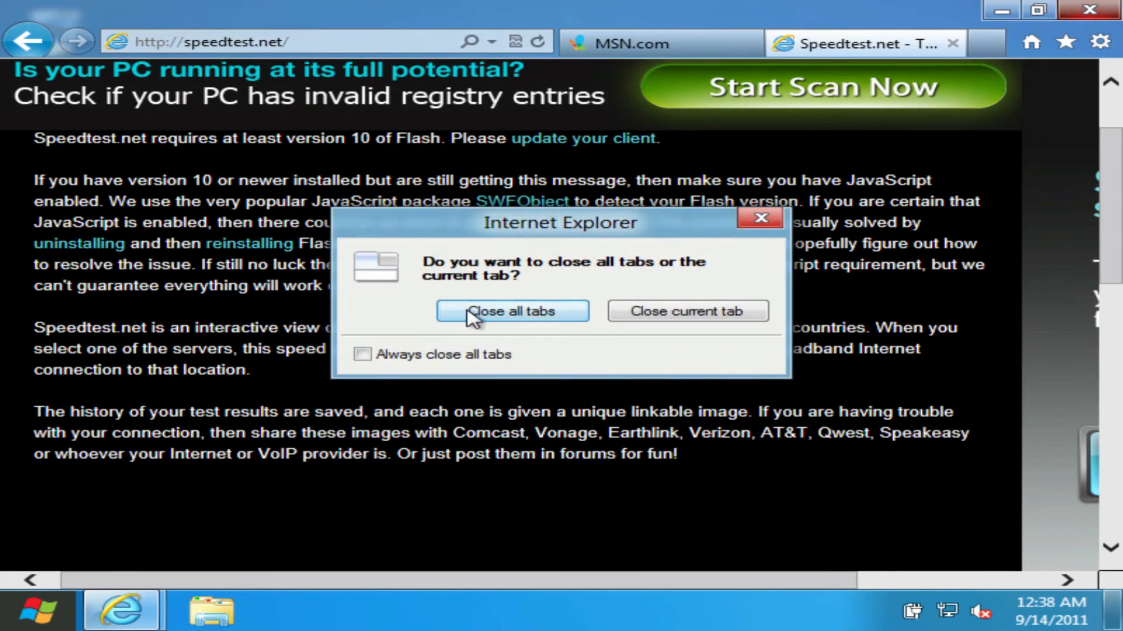
left_click(504, 311)
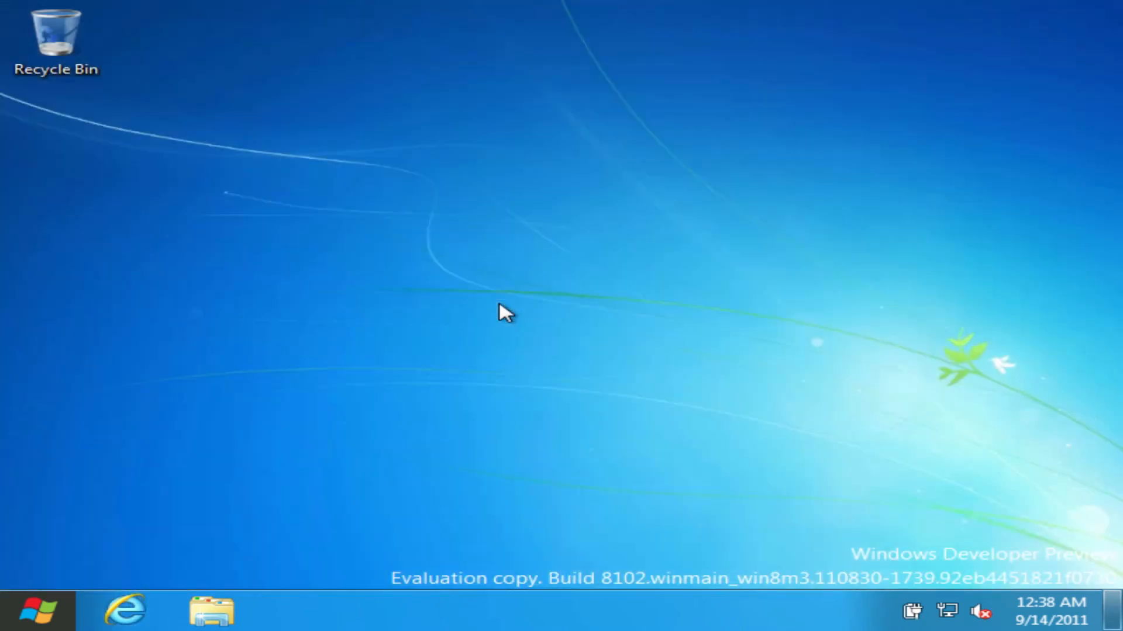
Step: Set the desktop's screen resolution to 1920 × 1200 and keep the new display settings
right_click(258, 415)
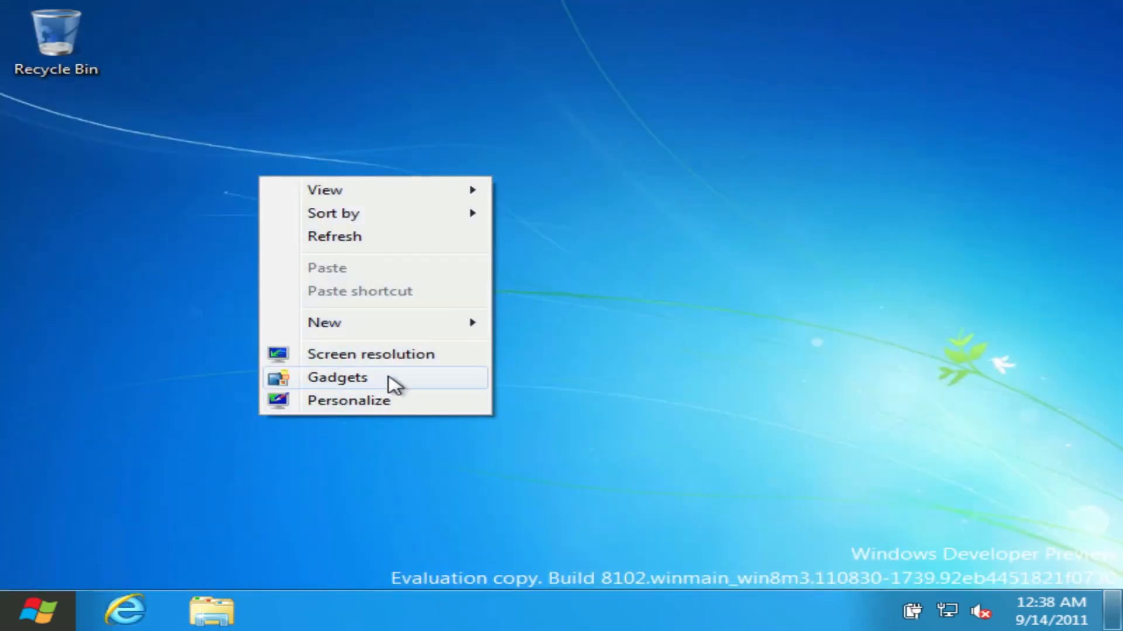
left_click(396, 355)
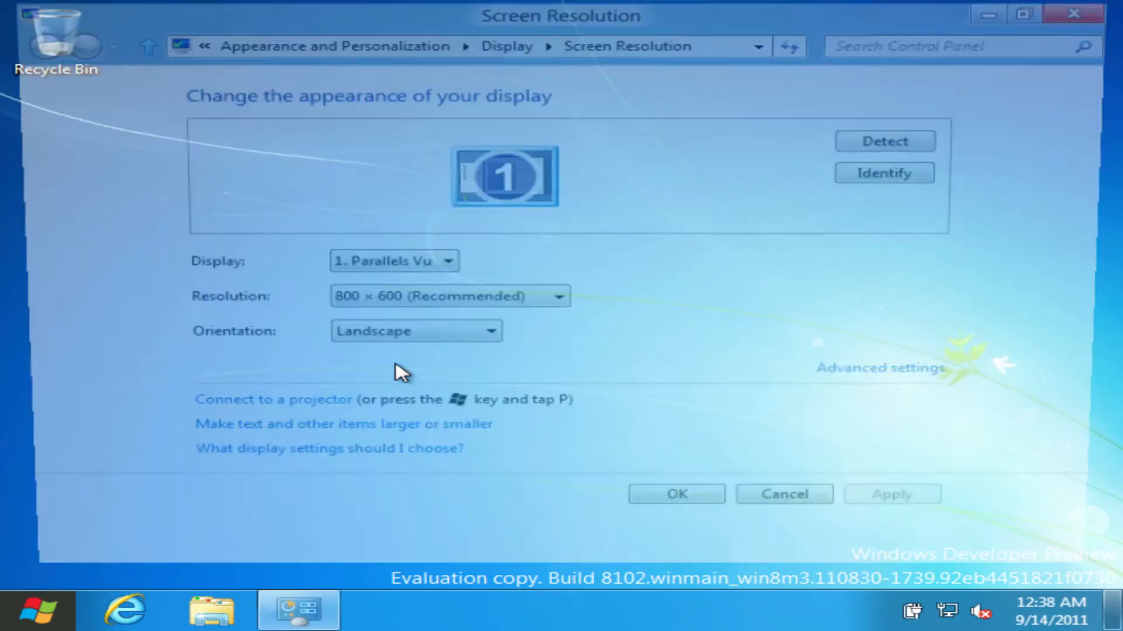
left_click(427, 304)
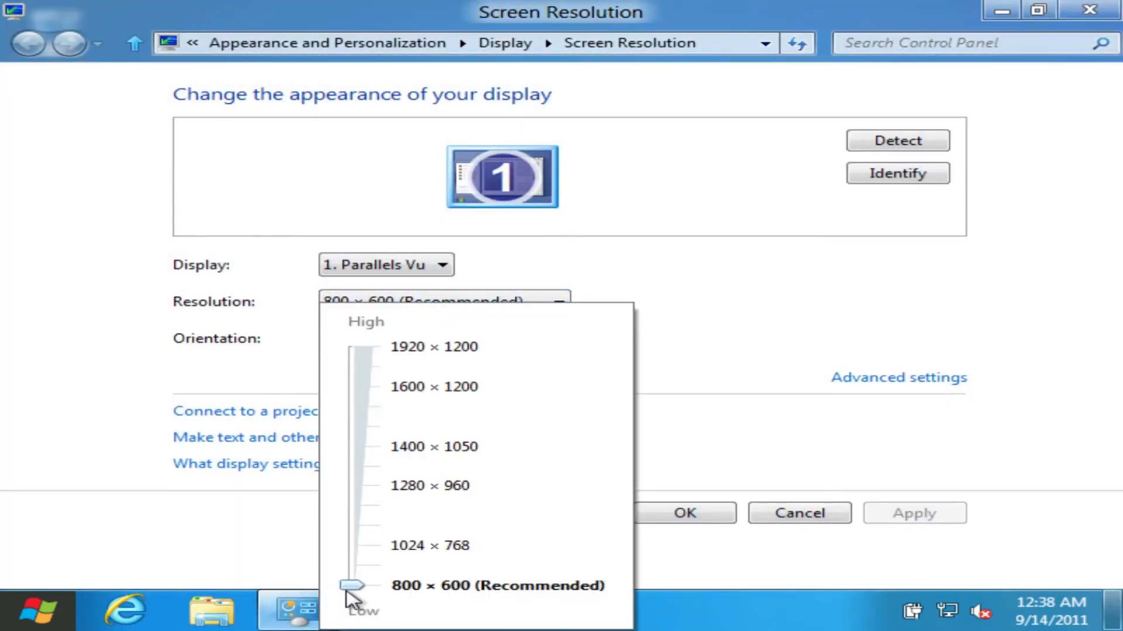
left_click_drag(352, 585, 408, 235)
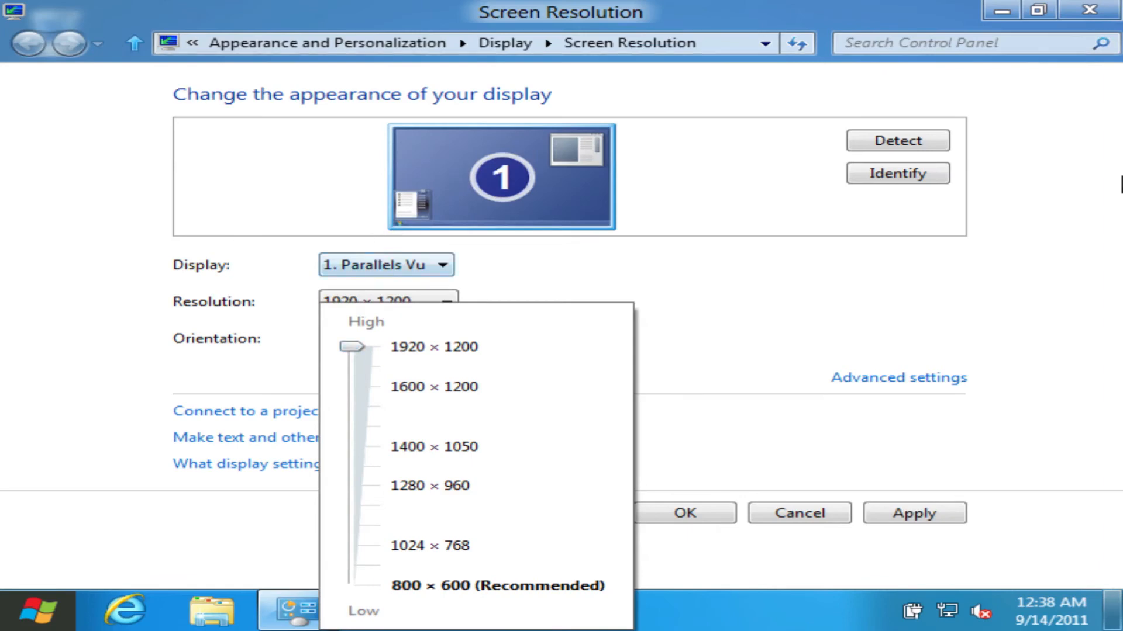
left_click(799, 360)
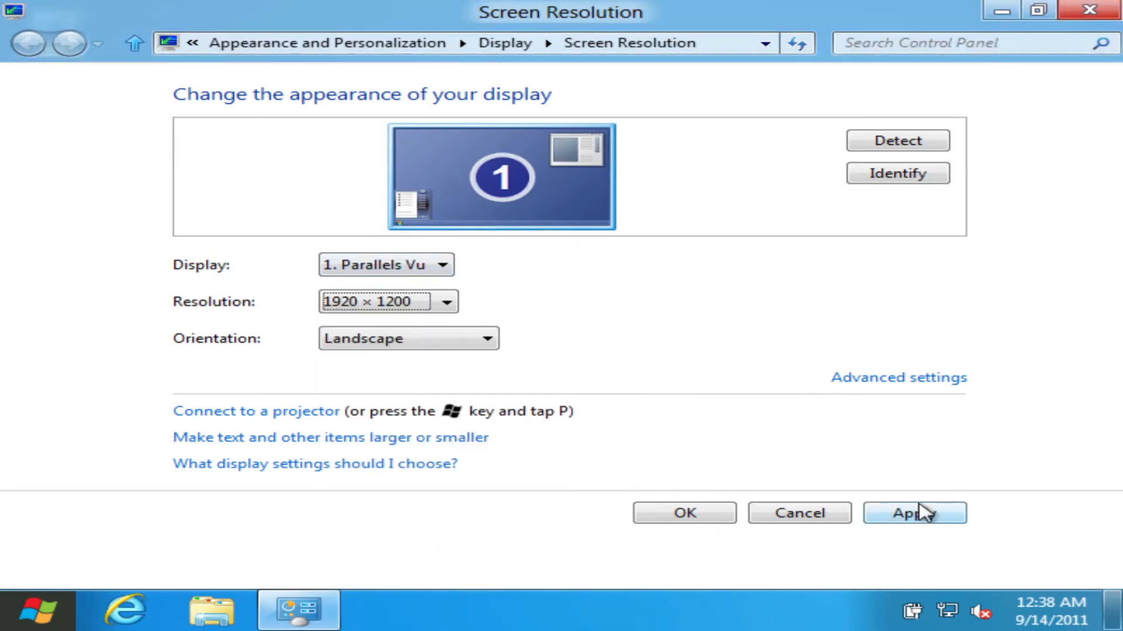
left_click(919, 512)
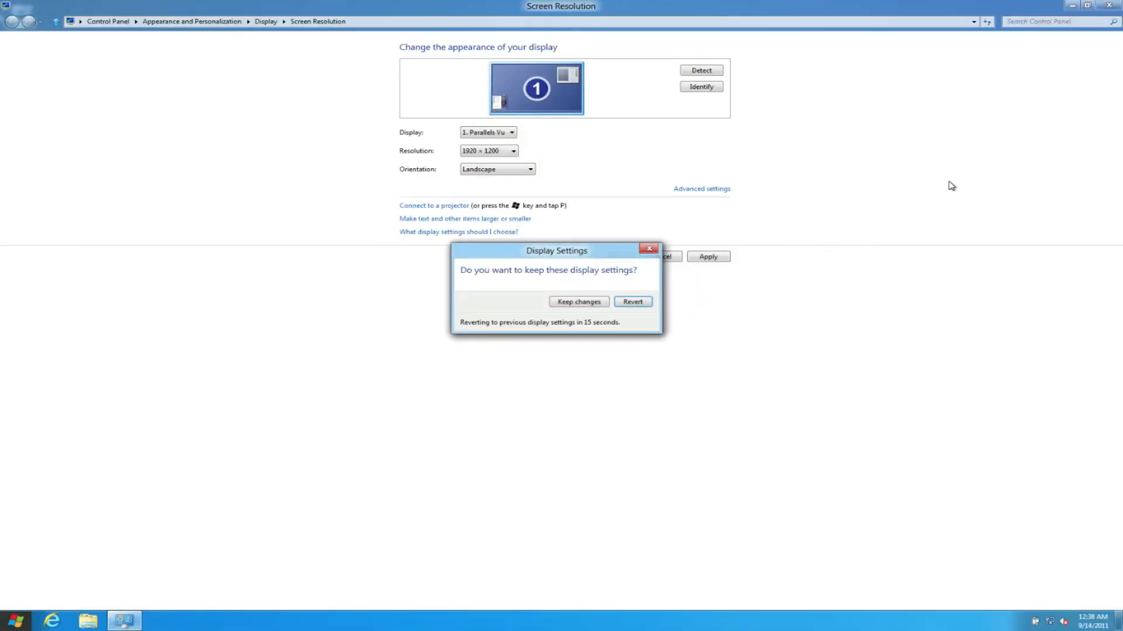
left_click(570, 303)
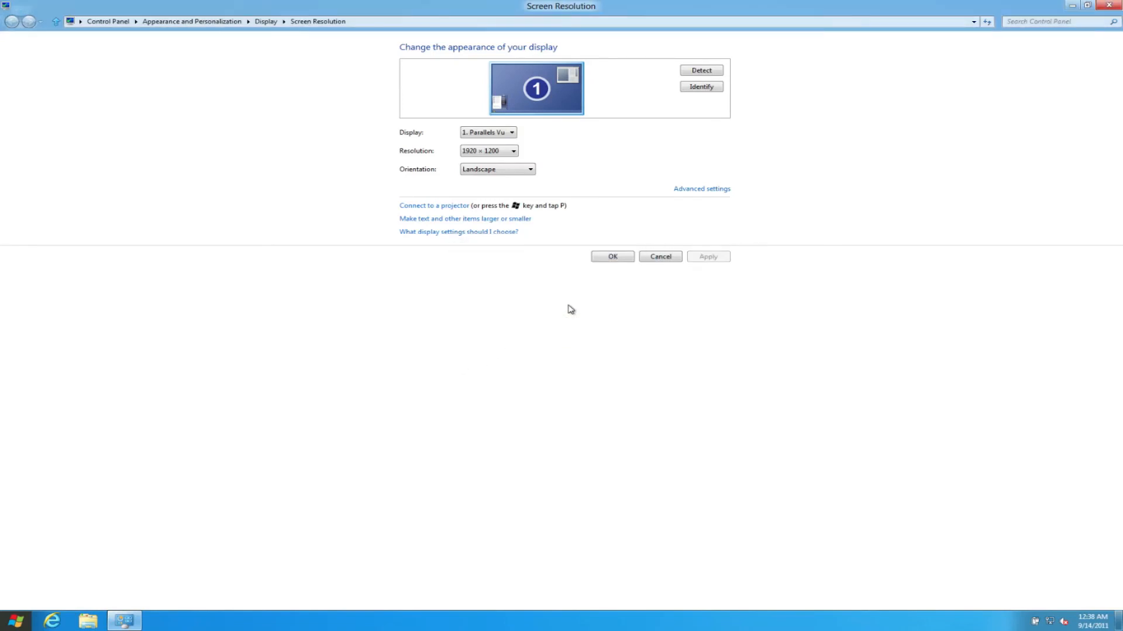
left_click(614, 256)
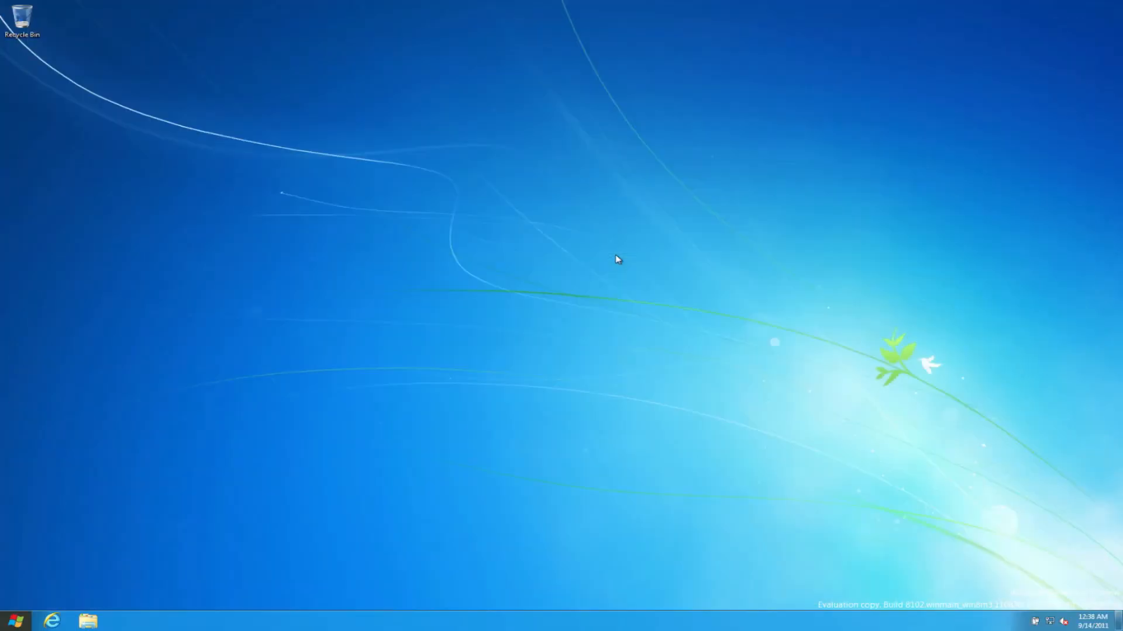
Step: Reopen Internet Explorer and load speedtest.net again
mouse_move(6, 625)
left_click(47, 623)
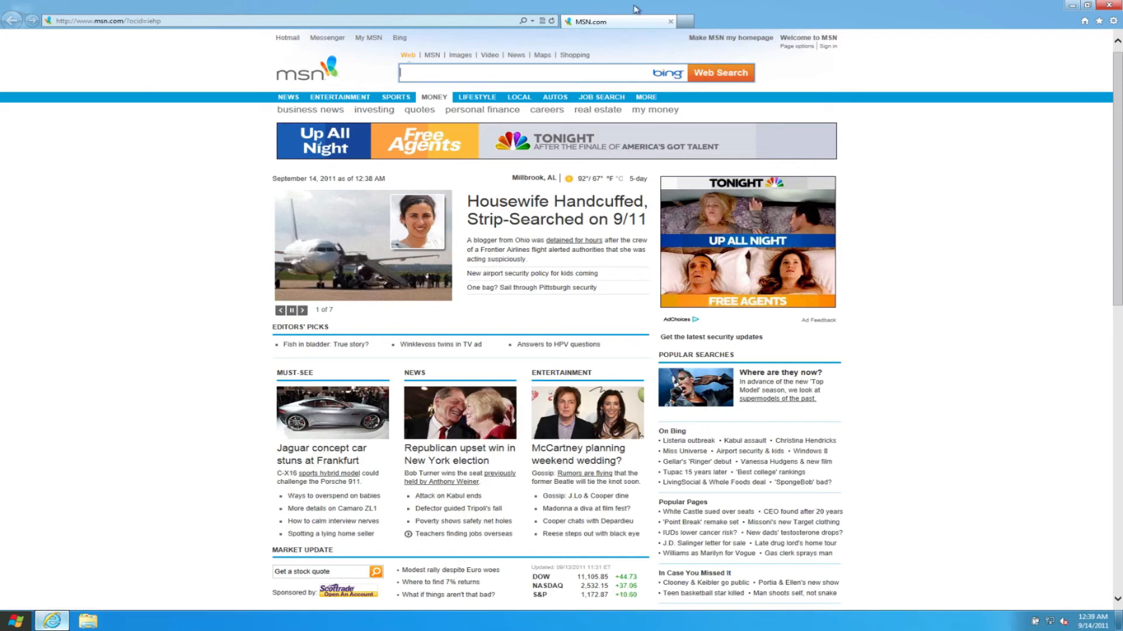
left_click(227, 21)
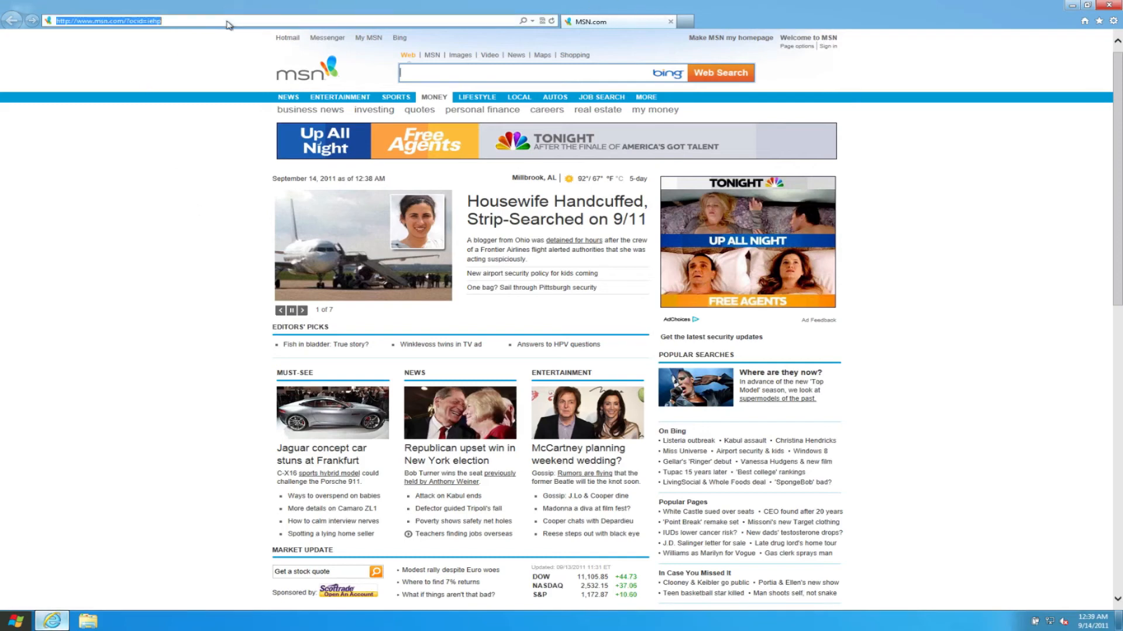
type("so")
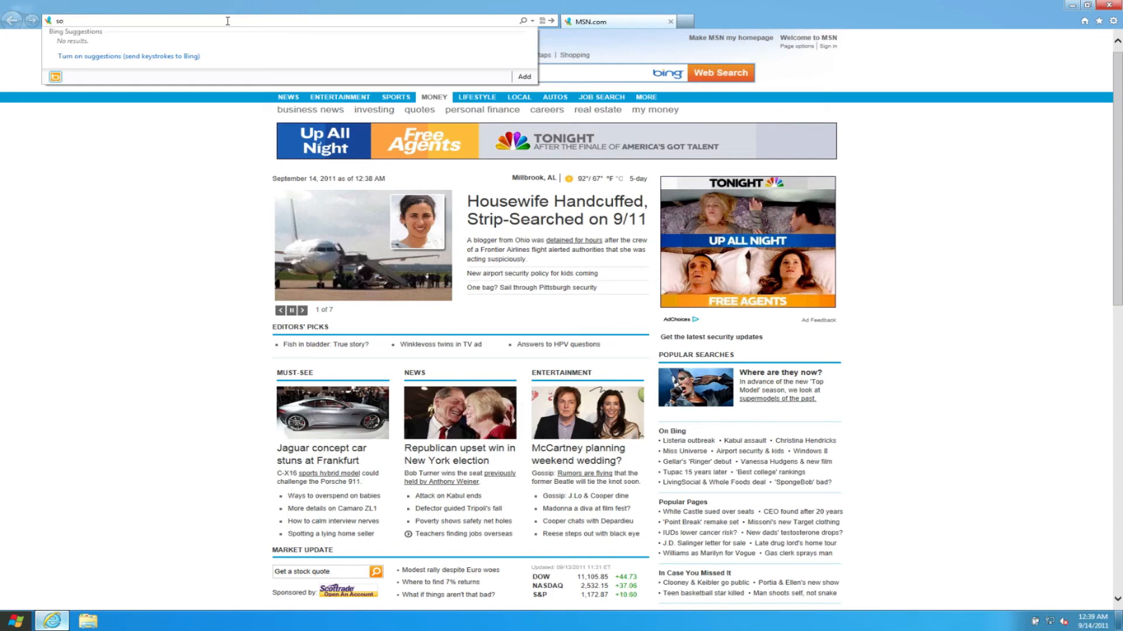
key("BackSpace")
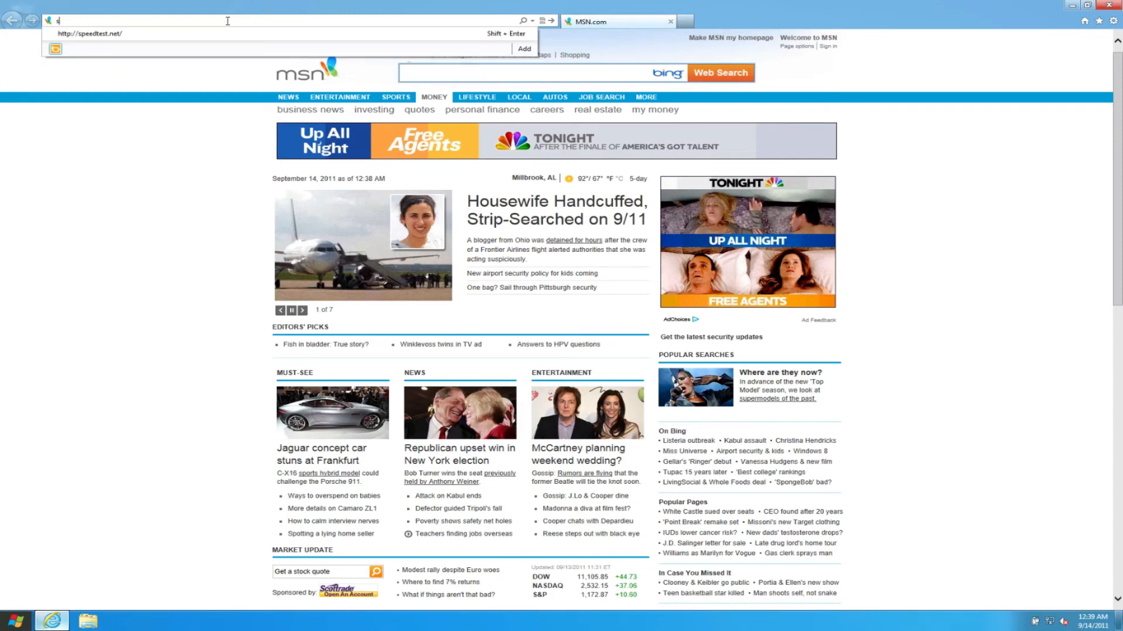
type("pee")
key("Return")
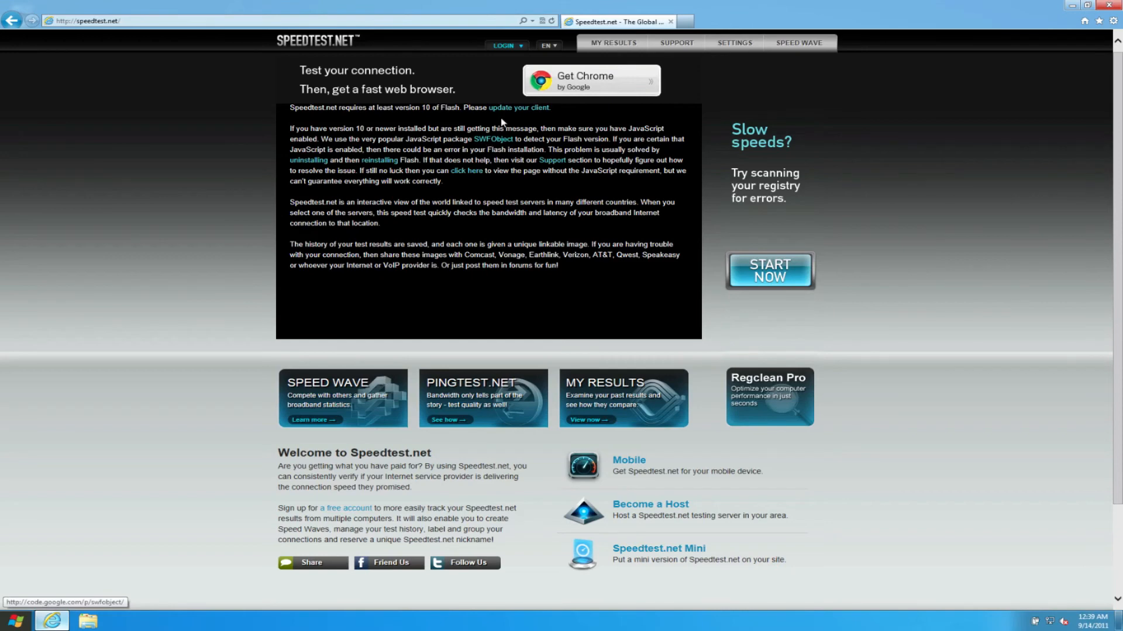
Step: Follow the Flash update link and request Flash Player 10.3 for Windows Internet Explorer, with Windows 7/Vista/XP/2008/2003 as the operating system
left_click(515, 110)
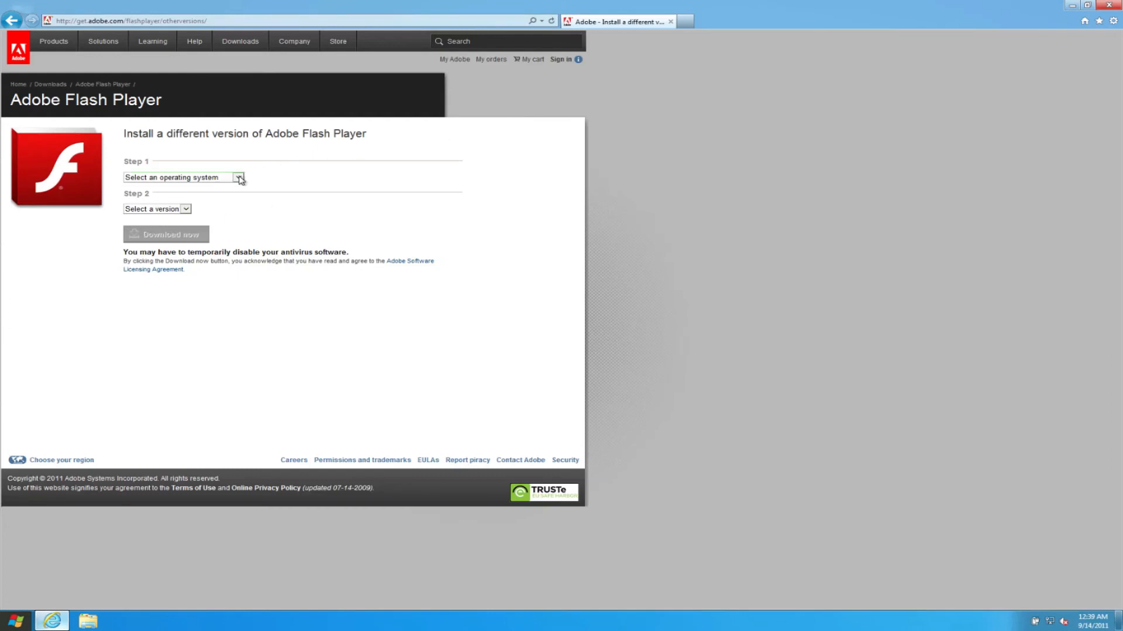
left_click(239, 178)
left_click(220, 199)
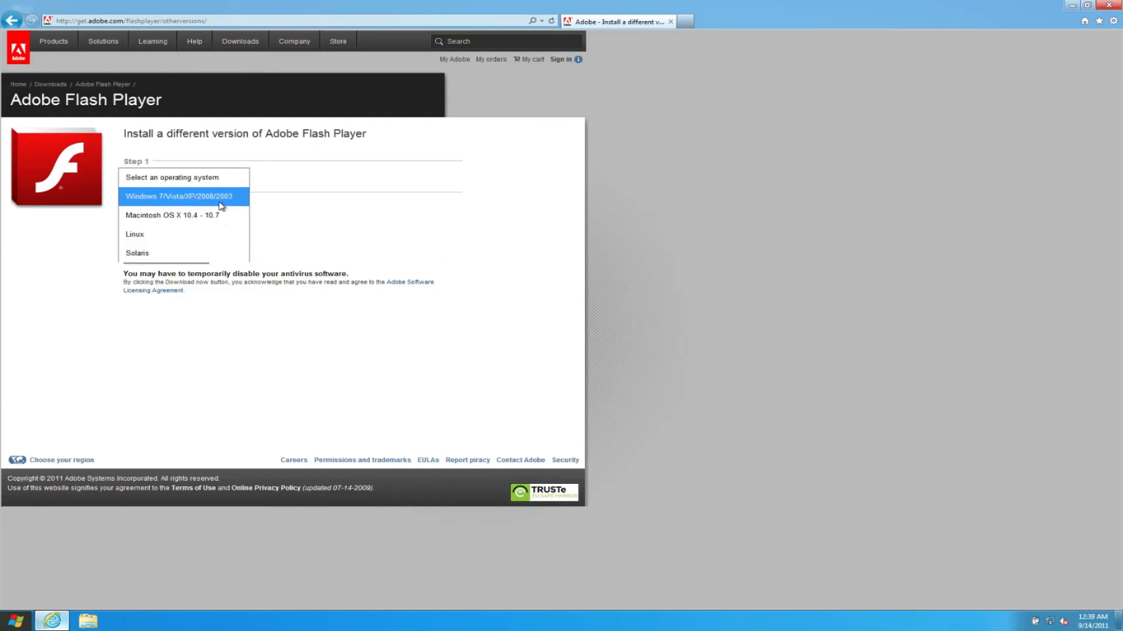
left_click(176, 209)
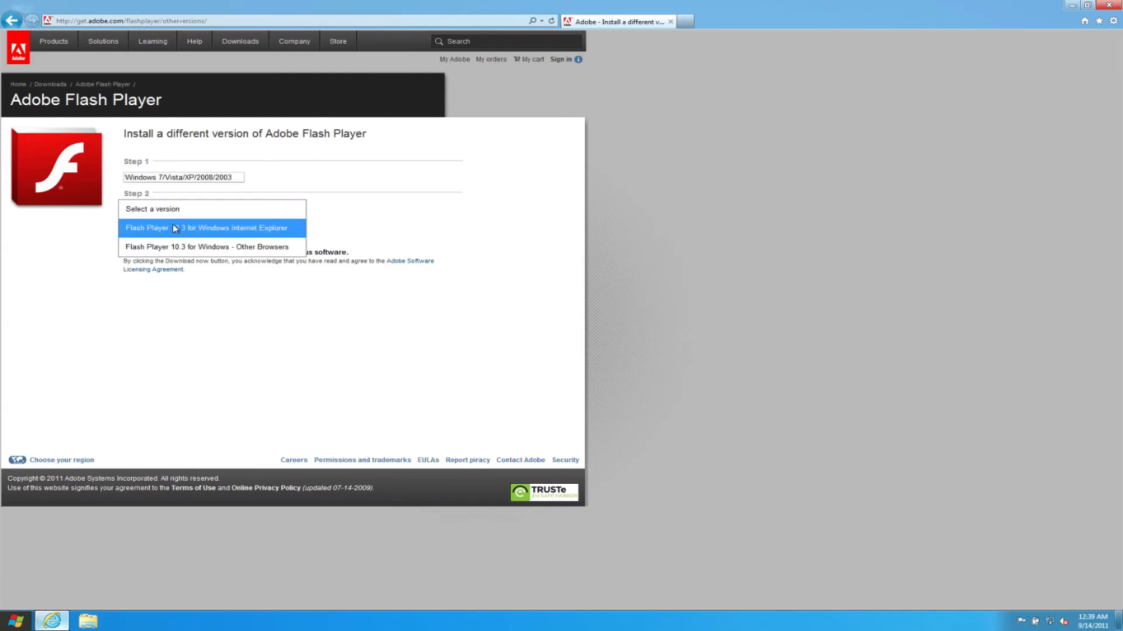
left_click(173, 225)
left_click(173, 270)
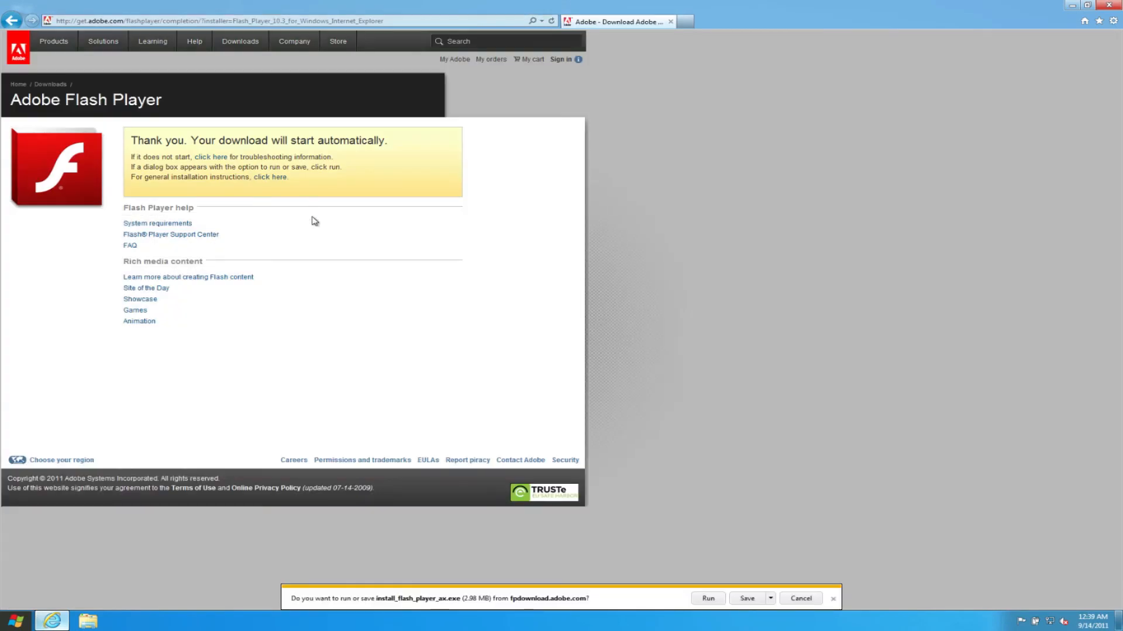
Step: Run install_flash_player_ax.exe and allow Adobe Flash Player to make changes to the computer
left_click(708, 599)
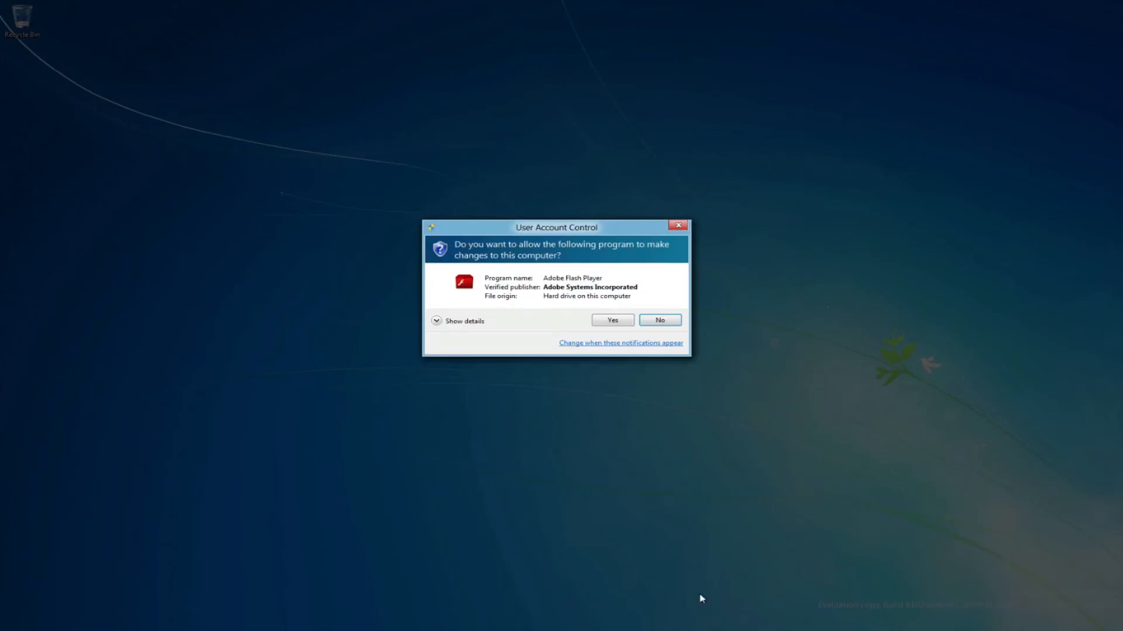
left_click(611, 320)
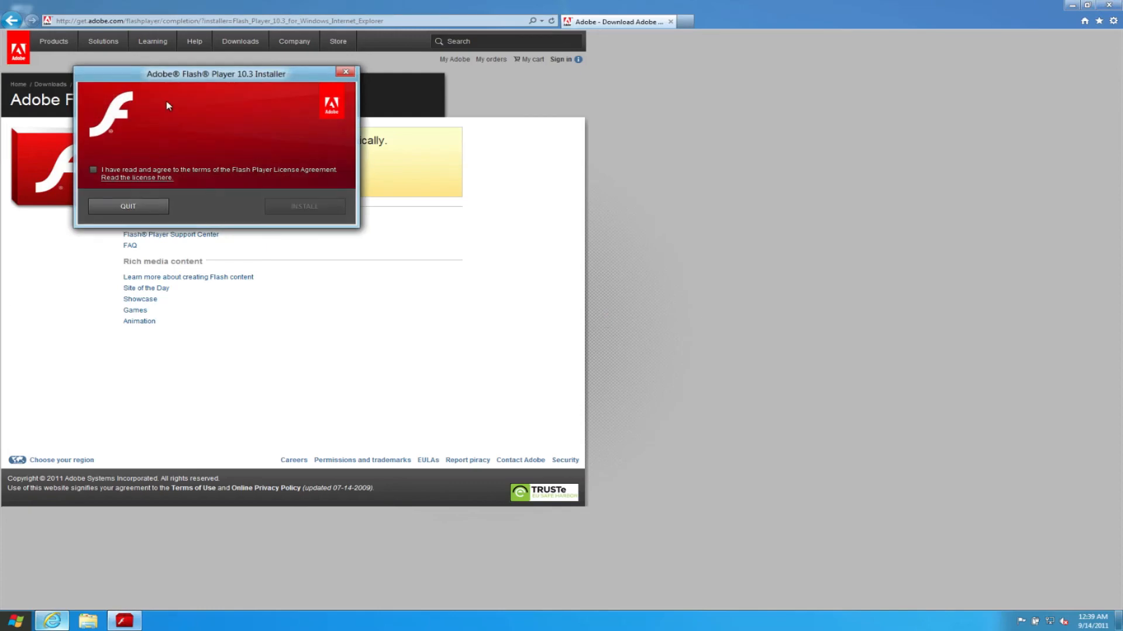
Step: Accept the Flash Player License Agreement, install Adobe Flash Player 10.3 and close the finished installer
left_click_drag(105, 76, 564, 129)
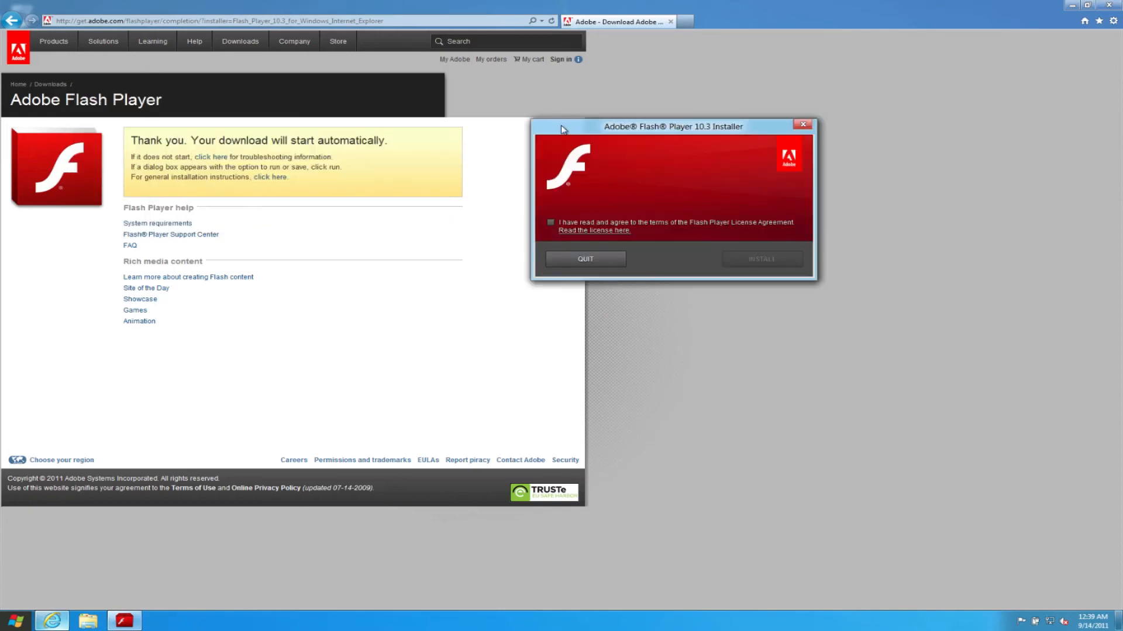
left_click(552, 223)
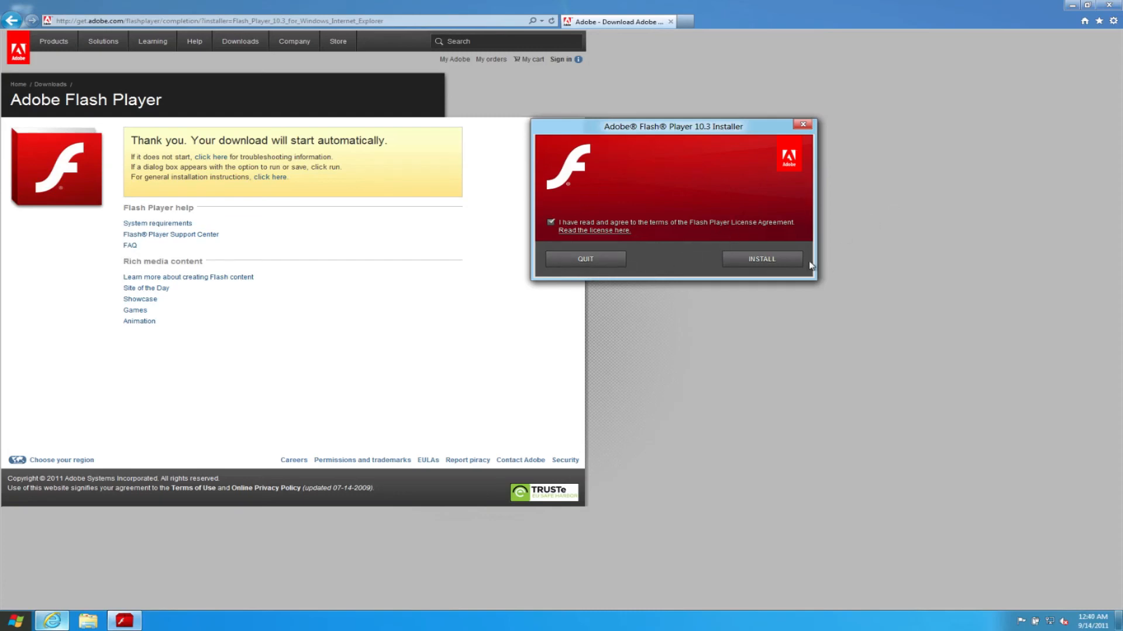
left_click(794, 263)
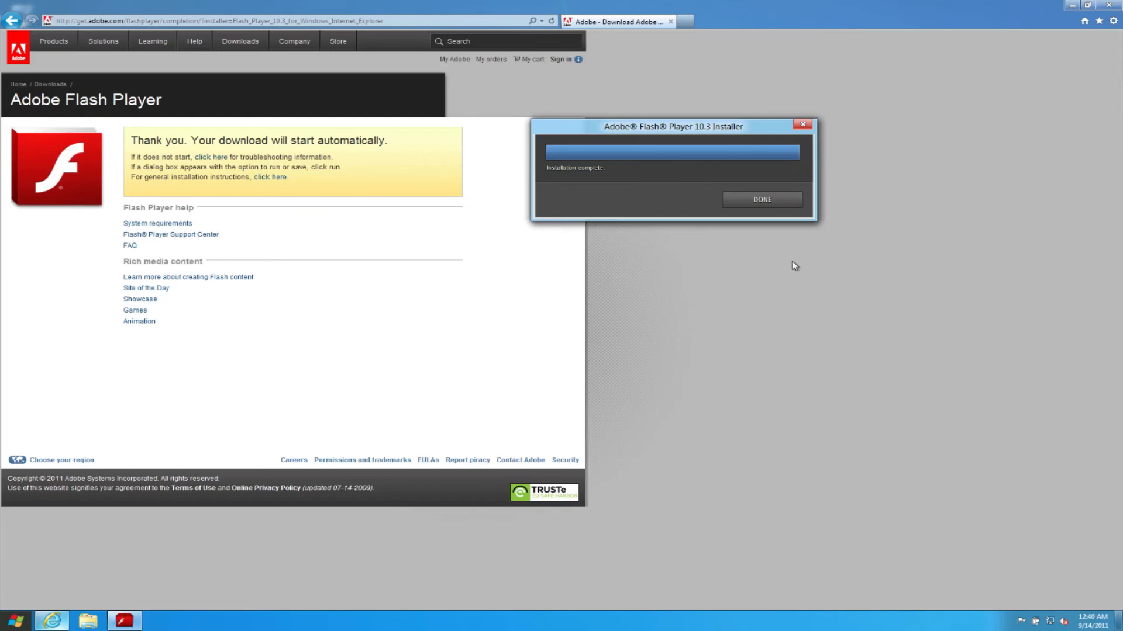
left_click(762, 199)
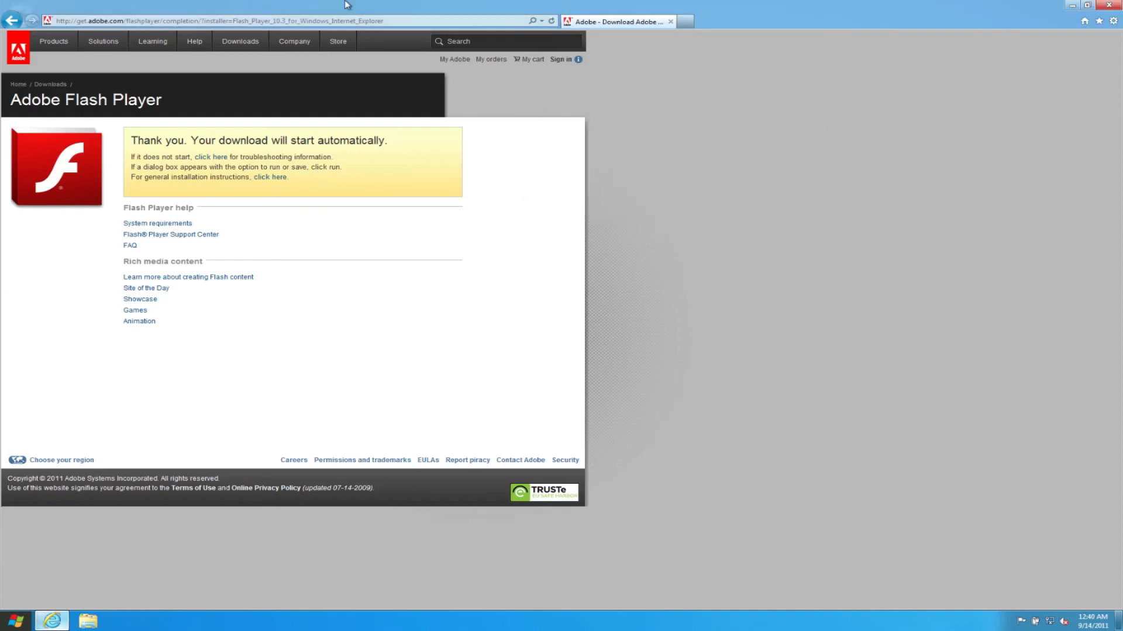
Step: Load speedtest.net in the browser in place of the Adobe download page
left_click(367, 20)
type("spr")
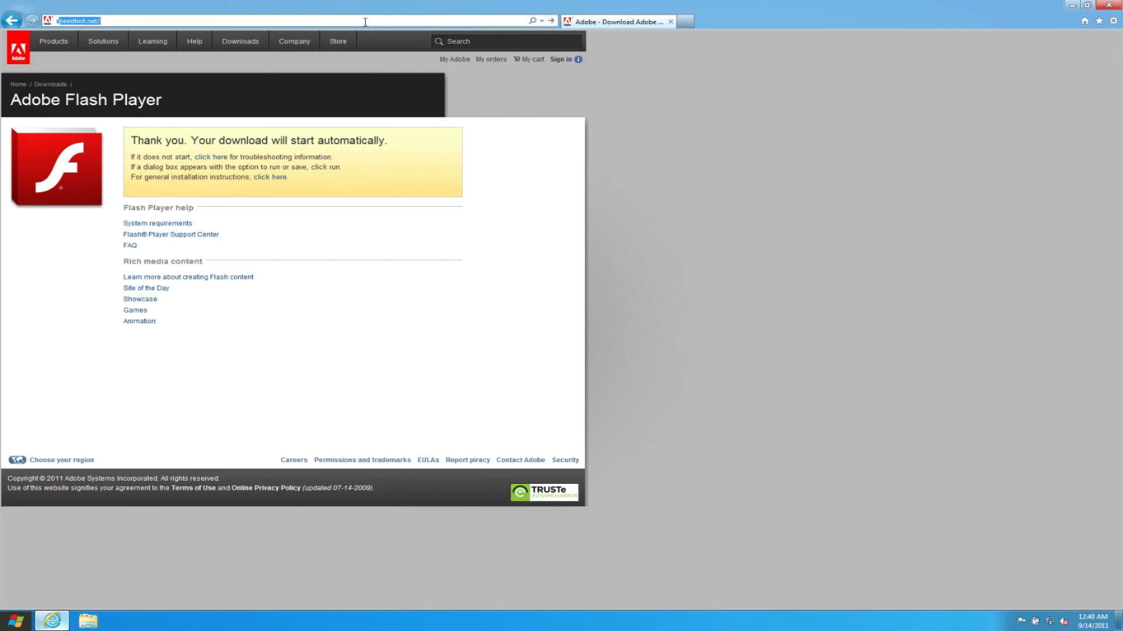
key("BackSpace")
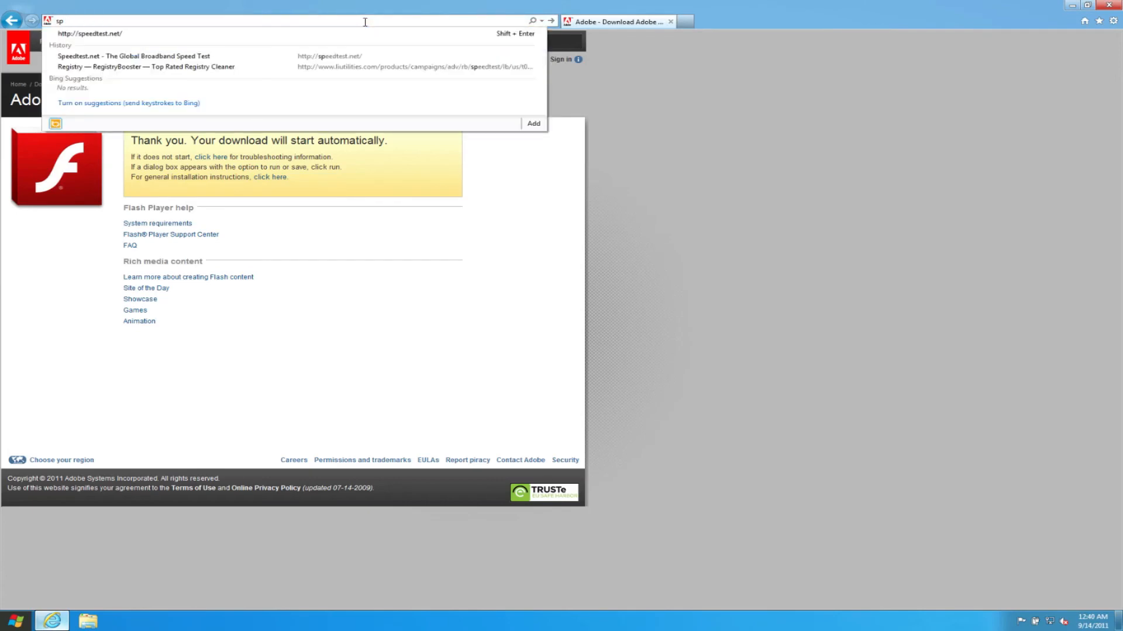
key("Down")
key("Return")
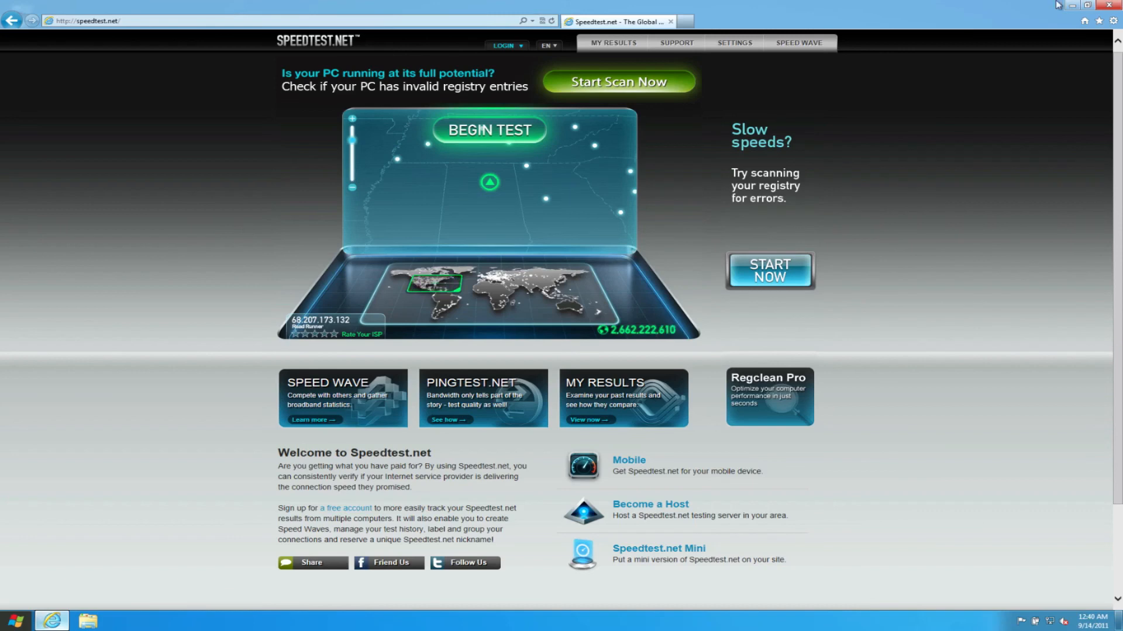
Step: Run the speedtest.net connection test, start it a second time and close Internet Explorer
left_click(459, 133)
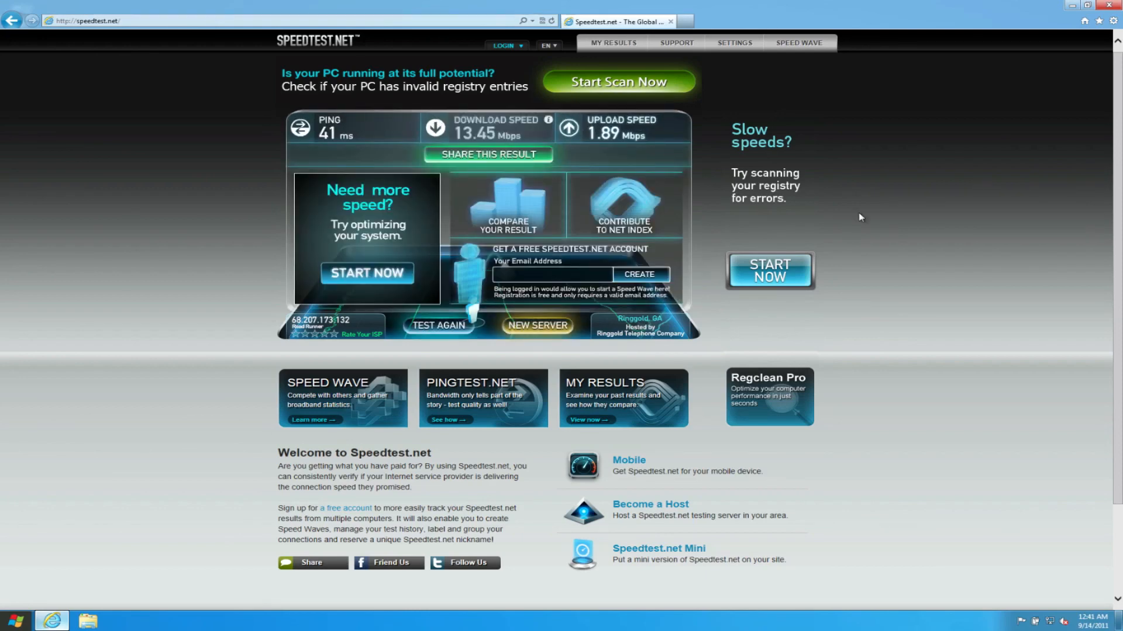
left_click(433, 329)
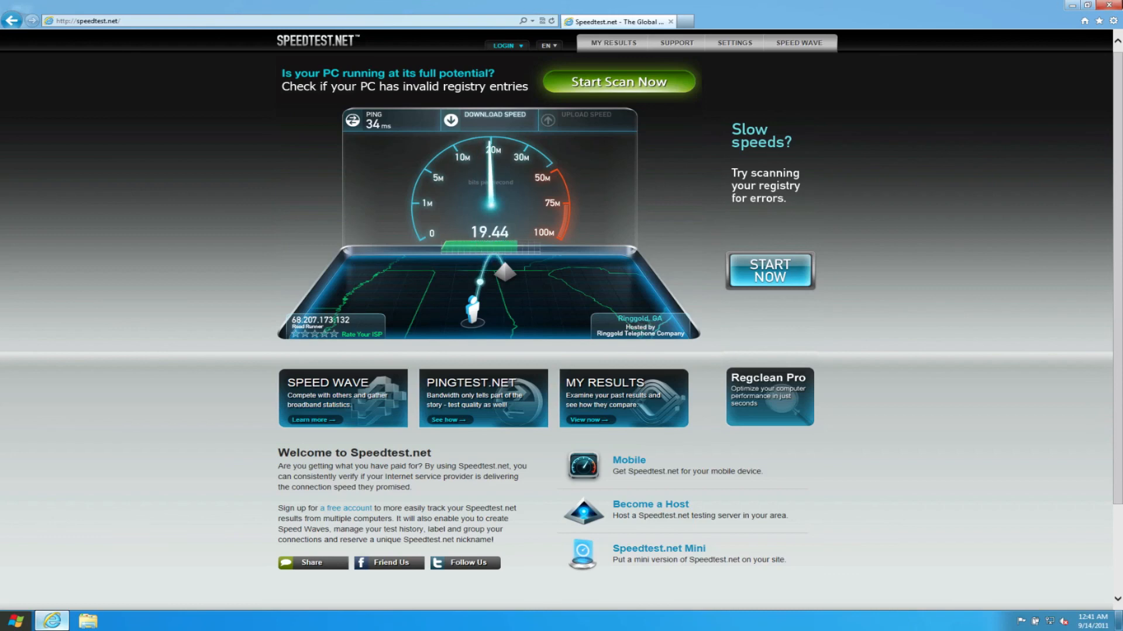
left_click(1107, 6)
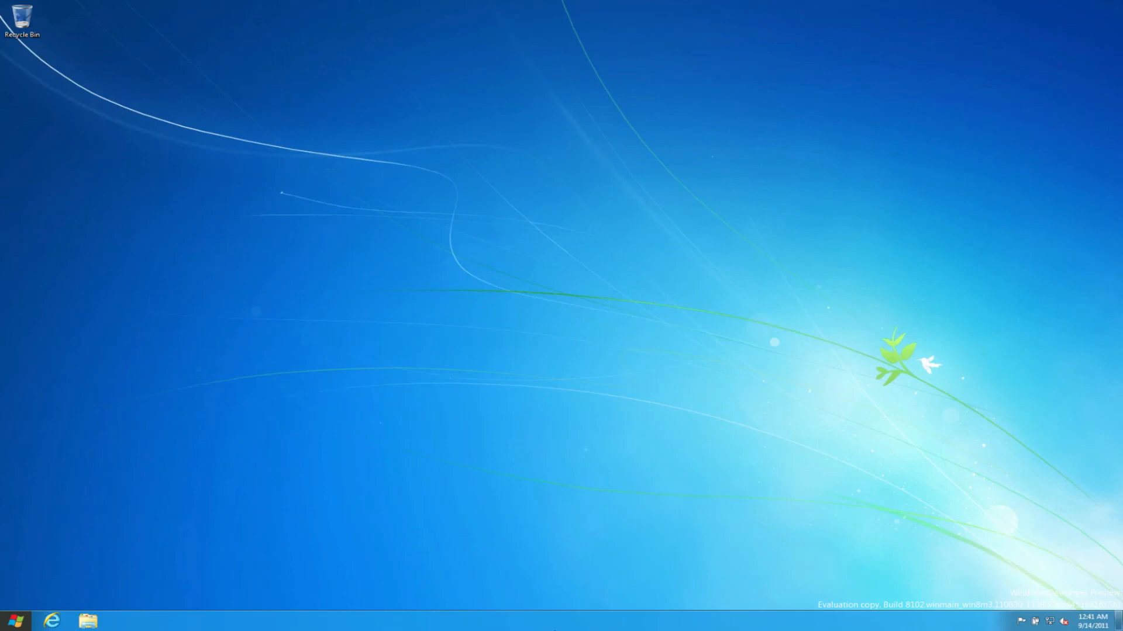
Step: Return to the Start screen and log the current user off Windows
left_click(601, 421)
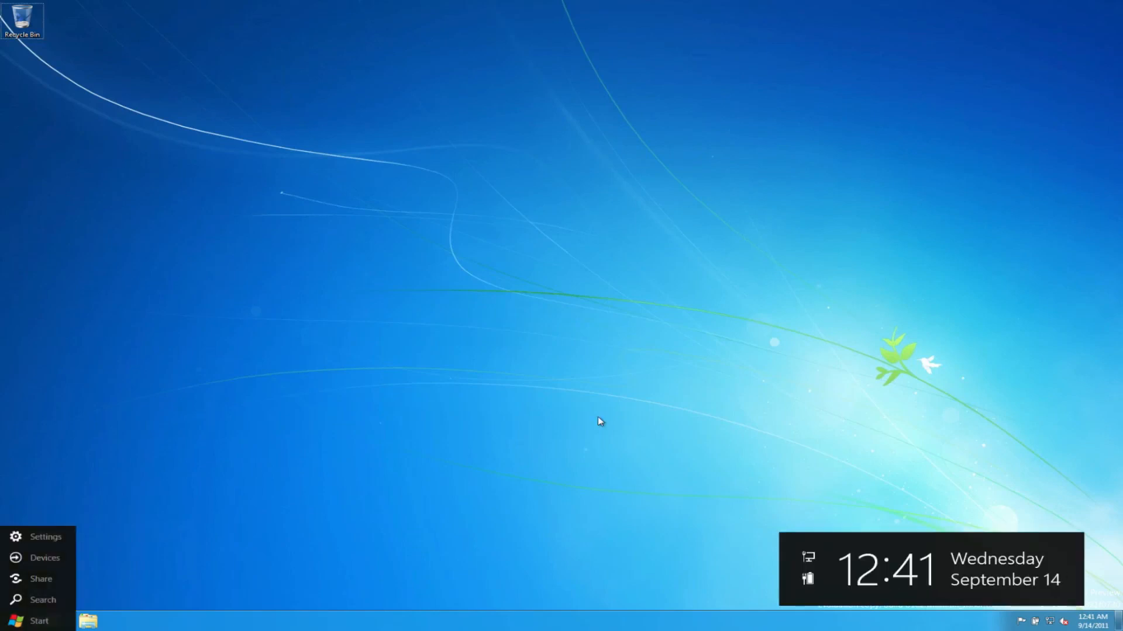
left_click(16, 621)
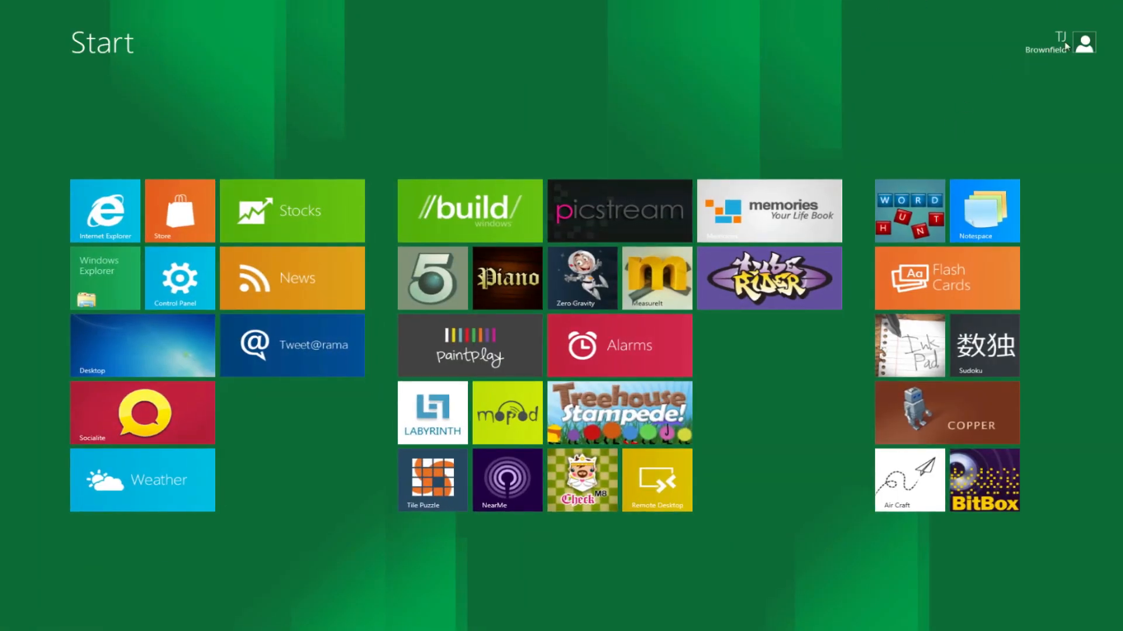
left_click(1065, 46)
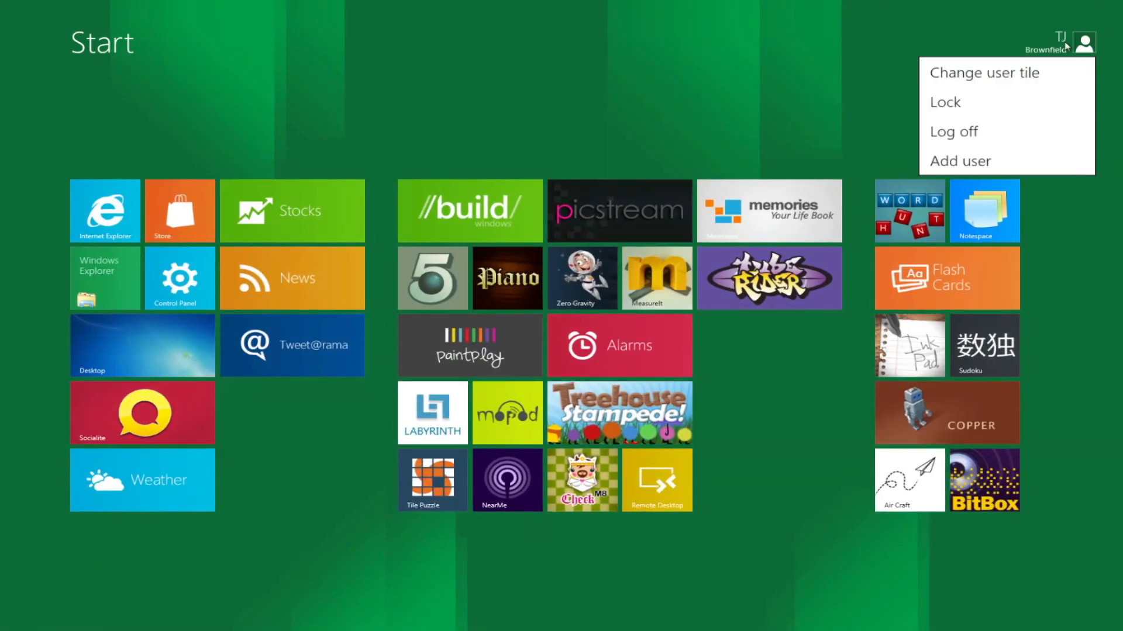
left_click(951, 145)
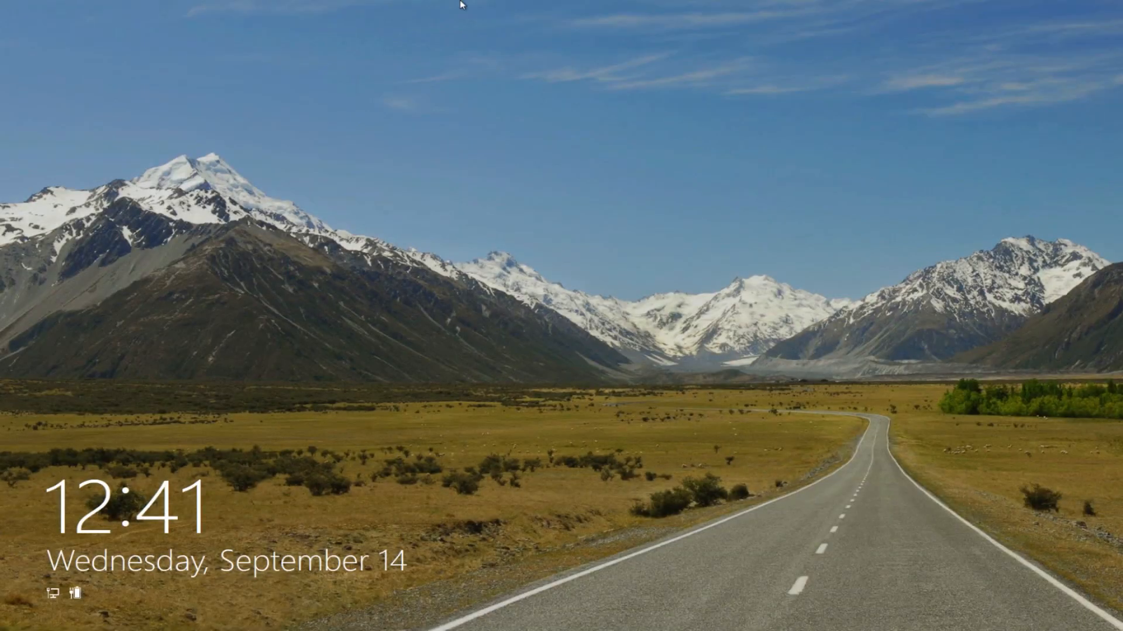
Step: Dismiss the lock screen and shut down Windows from the sign-in screen
left_click_drag(372, 564, 456, 7)
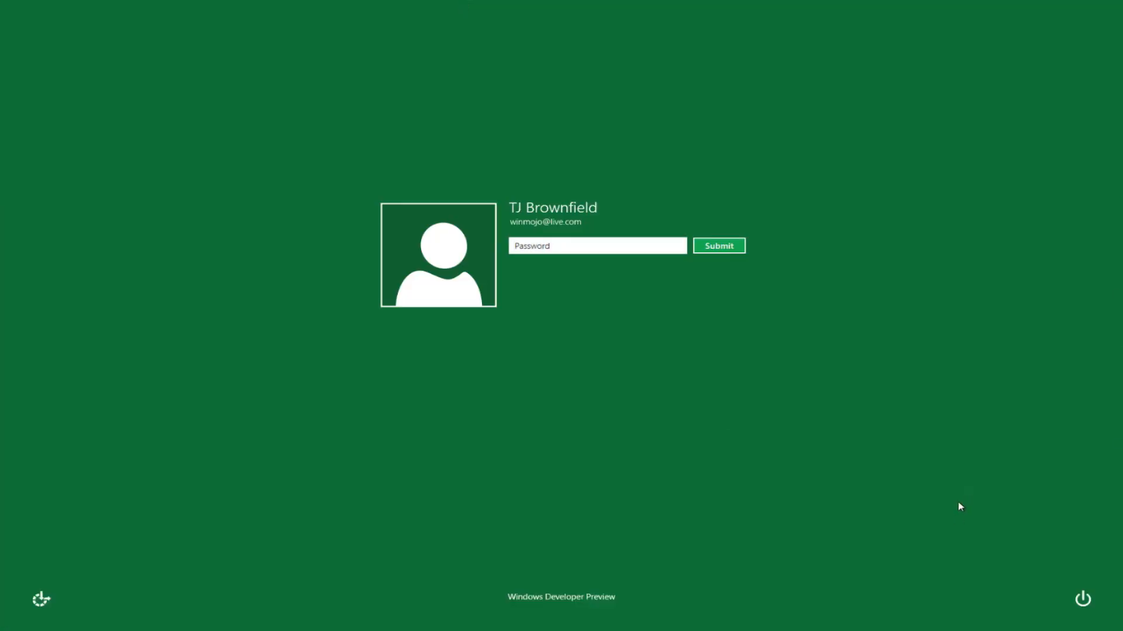
left_click(1085, 600)
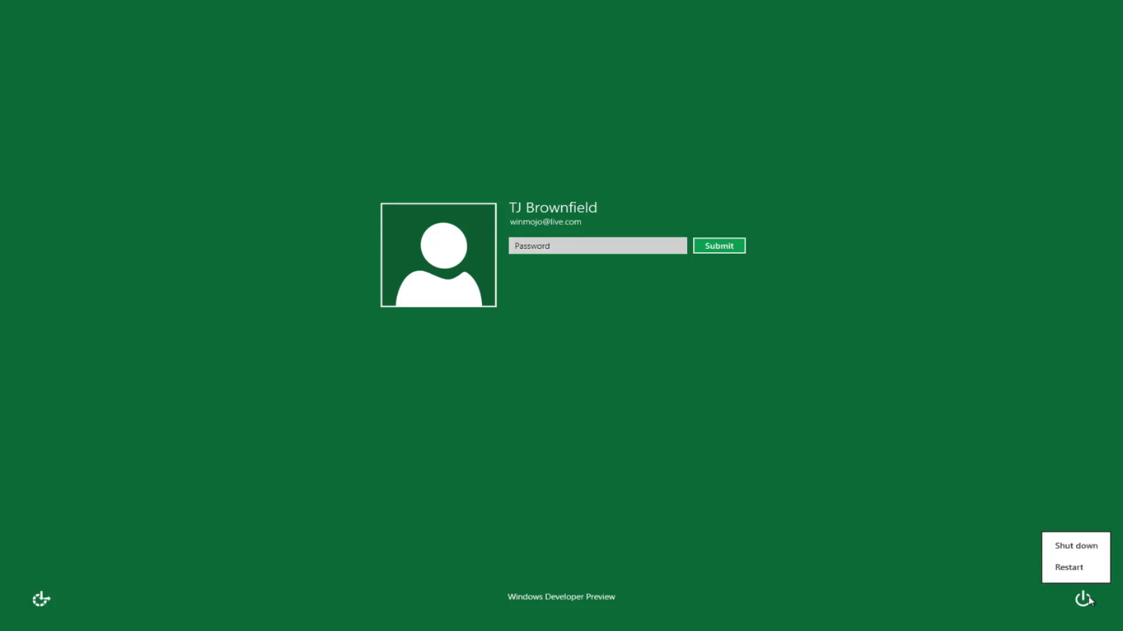
left_click(1086, 552)
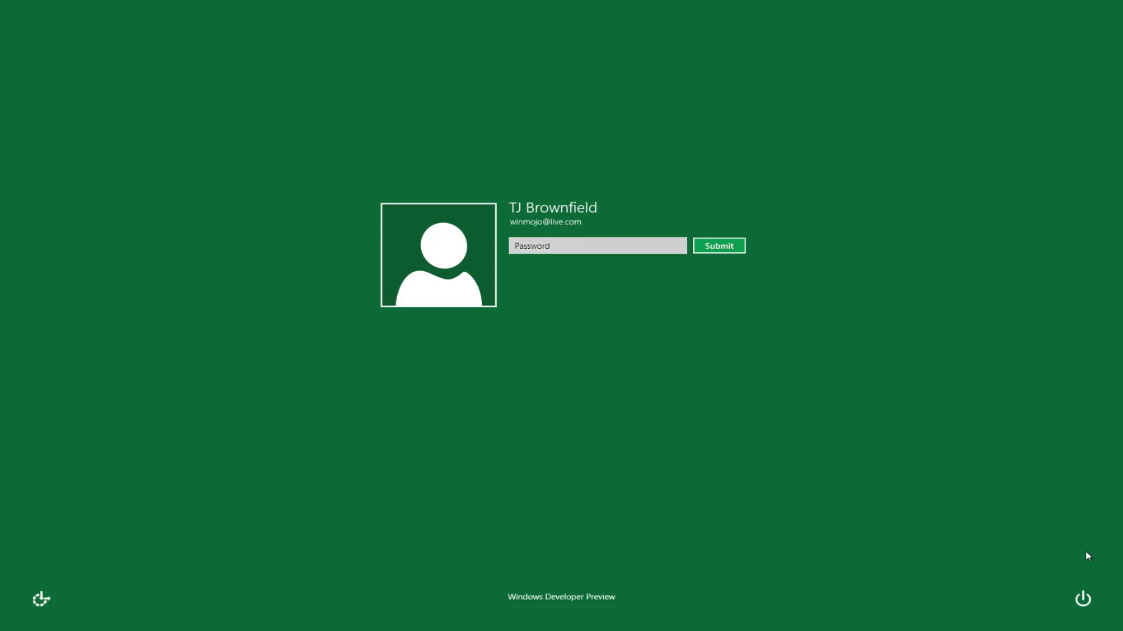